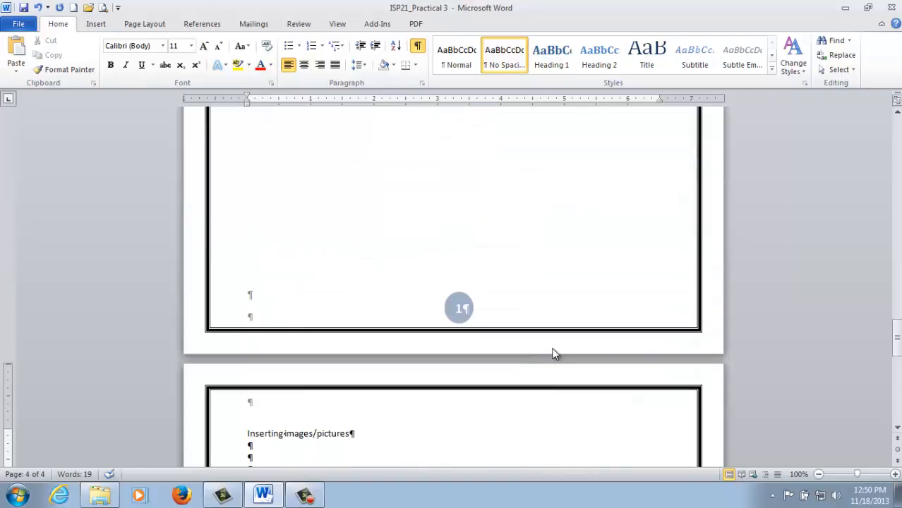
# Examine the footer page numbers on each page of the document.
pyautogui.scroll(15, 553, 348)
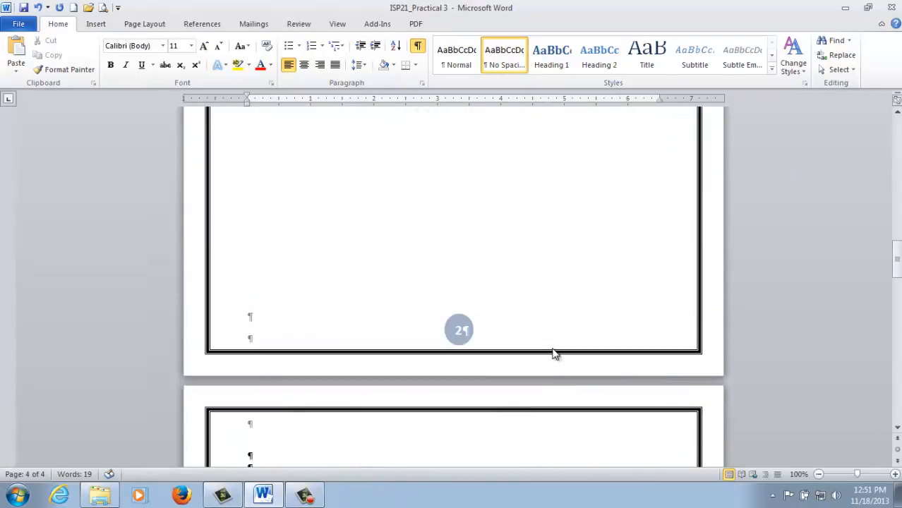
pyautogui.scroll(8, 553, 348)
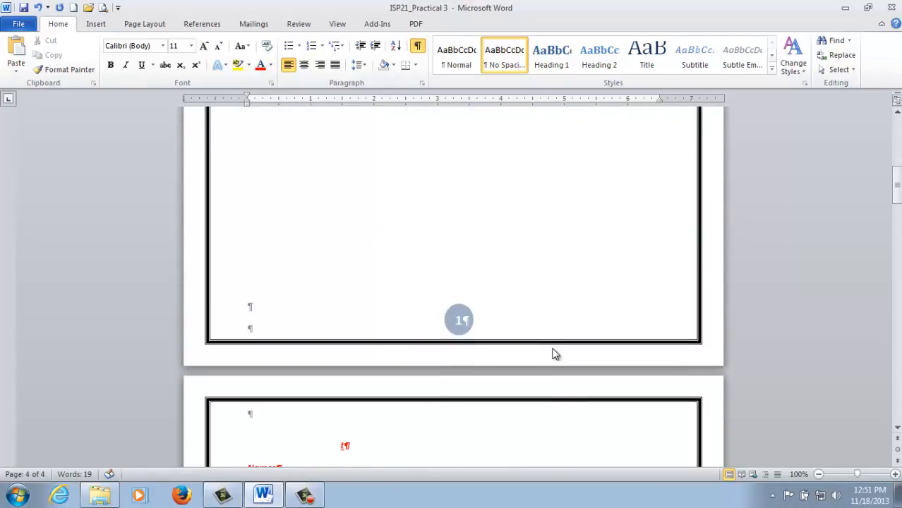
pyautogui.scroll(-18, 553, 356)
pyautogui.scroll(-16, 536, 364)
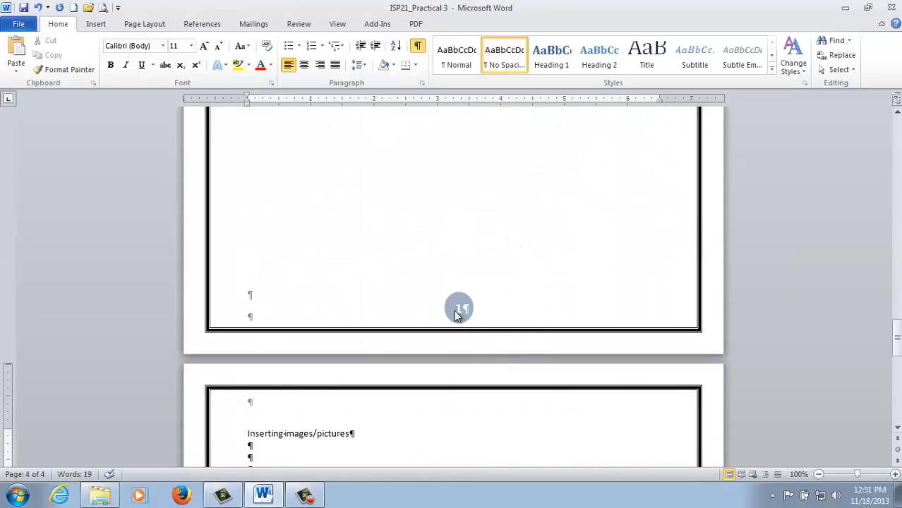
pyautogui.scroll(2, 509, 322)
pyautogui.scroll(-5, 509, 328)
pyautogui.scroll(16, 509, 339)
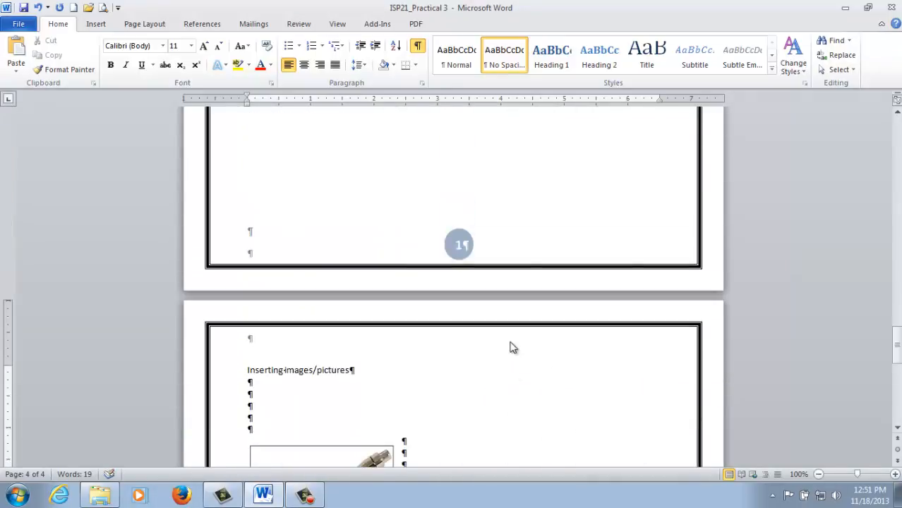
# Delete the paragraph mark after the third page's page break, and undo the extra deletion of the following heading's first letter.
pyautogui.click(393, 356)
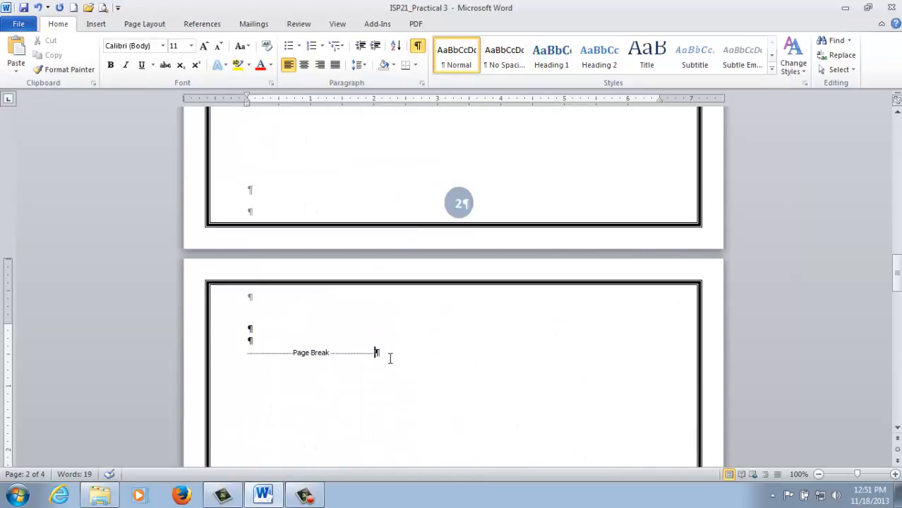
pyautogui.press('Delete')
pyautogui.press('Delete')
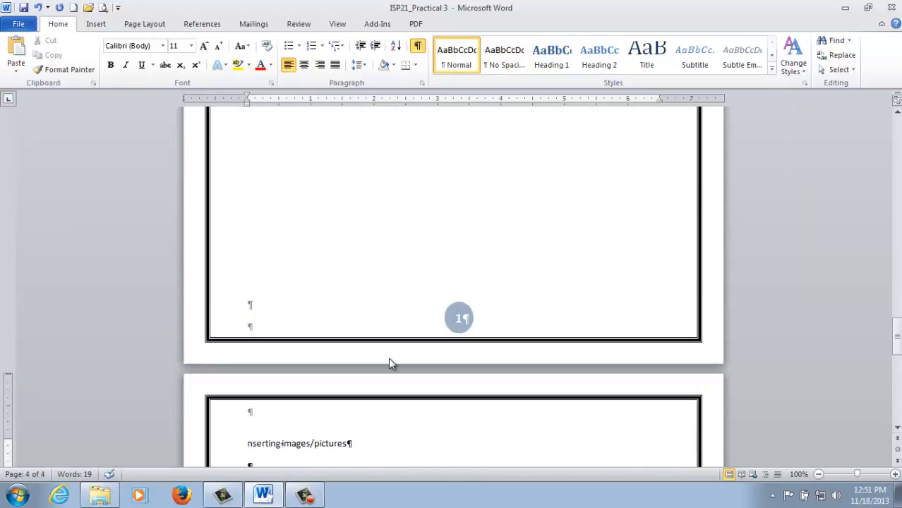
pyautogui.hotkey('ctrl', 'z')
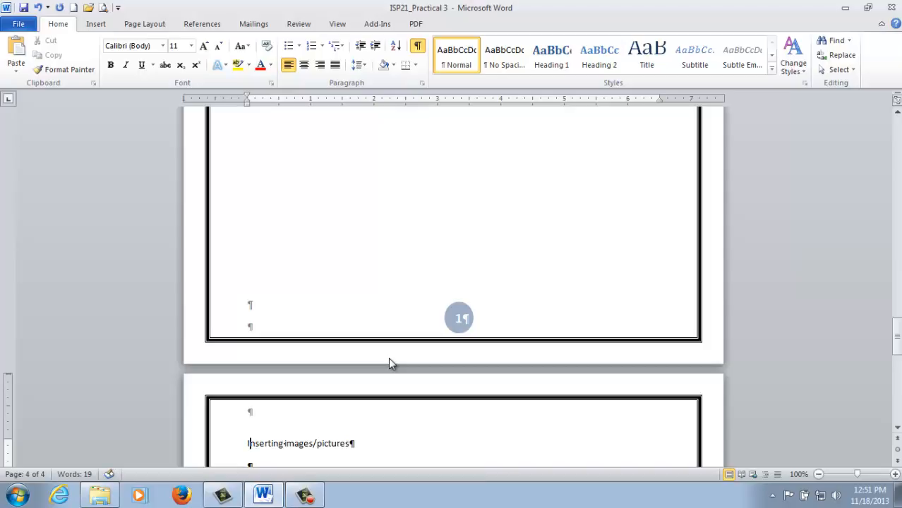
# Delete the page break on the third page and restore the first letter of the "Inserting images/pictures" heading.
pyautogui.scroll(-16, 385, 356)
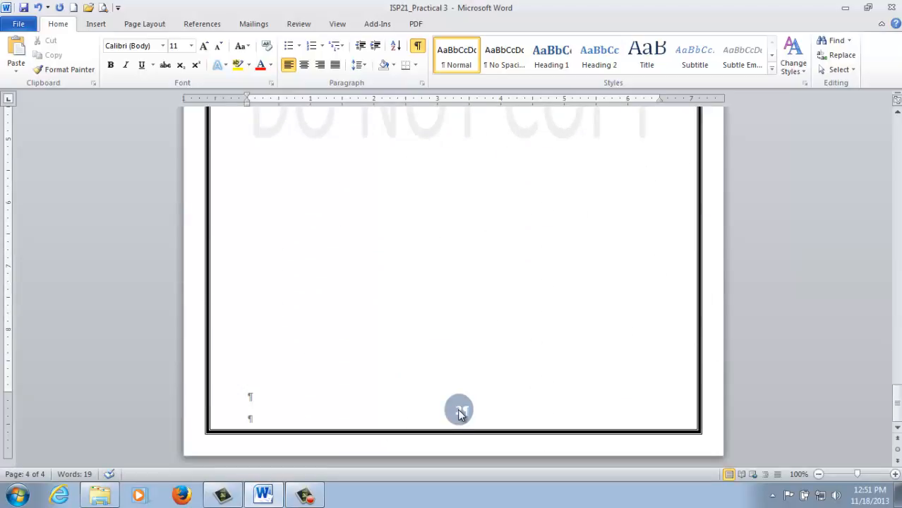
pyautogui.scroll(18, 522, 356)
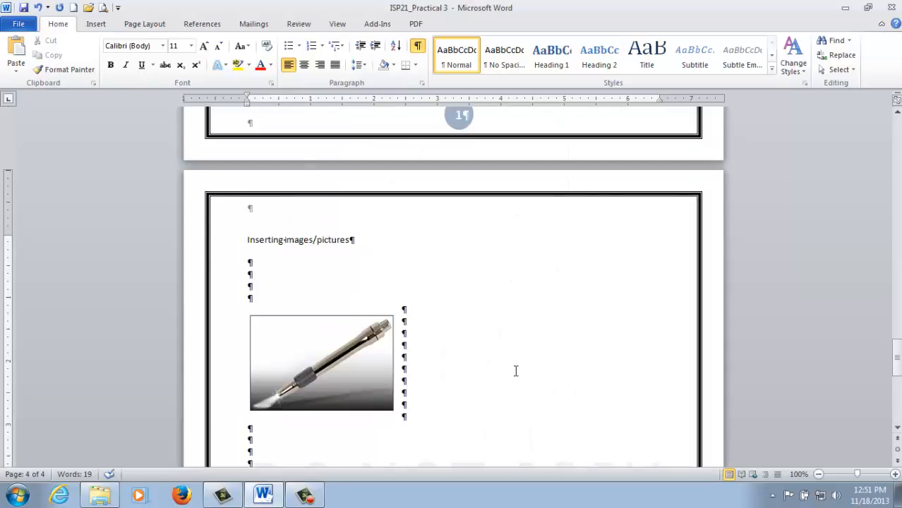
pyautogui.scroll(20, 513, 370)
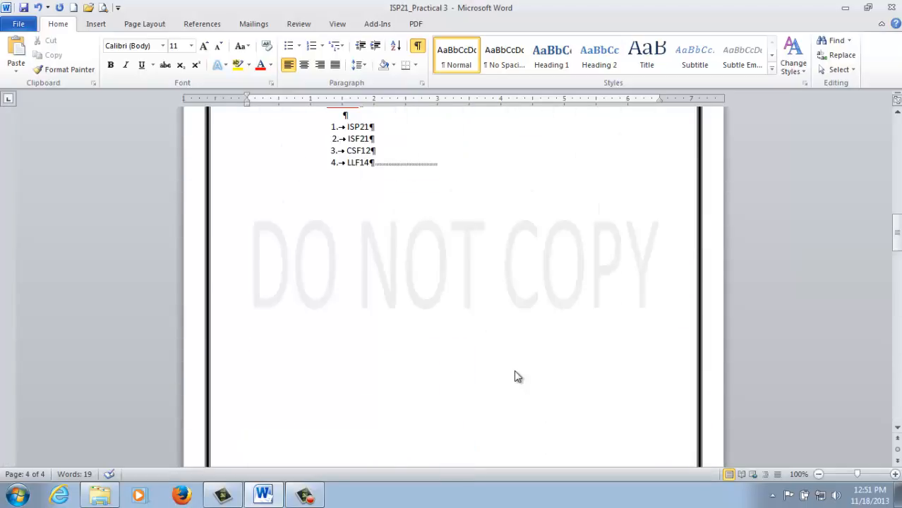
pyautogui.scroll(14, 517, 377)
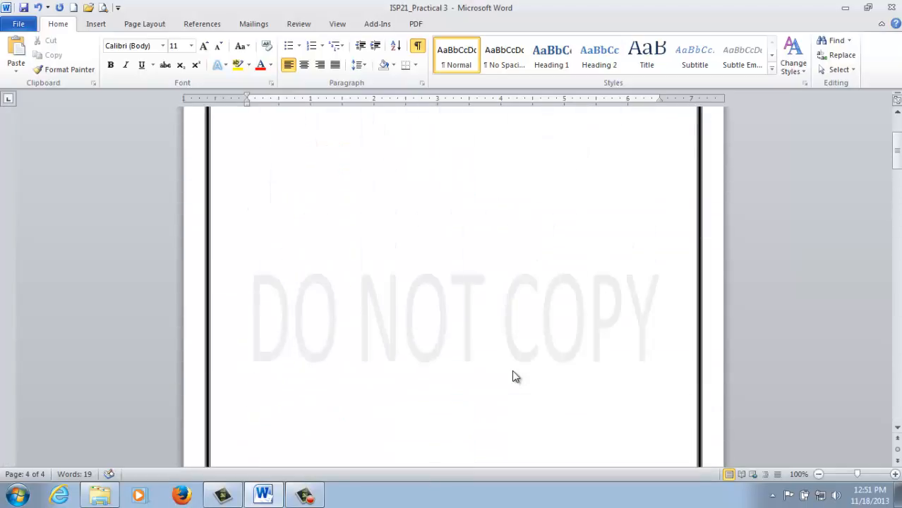
pyautogui.scroll(-20, 514, 377)
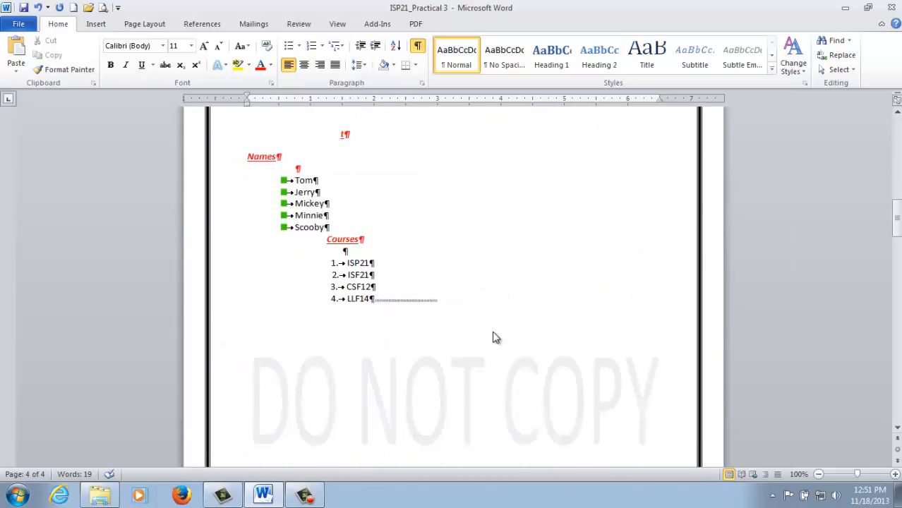
pyautogui.scroll(-7, 493, 338)
pyautogui.click(277, 168)
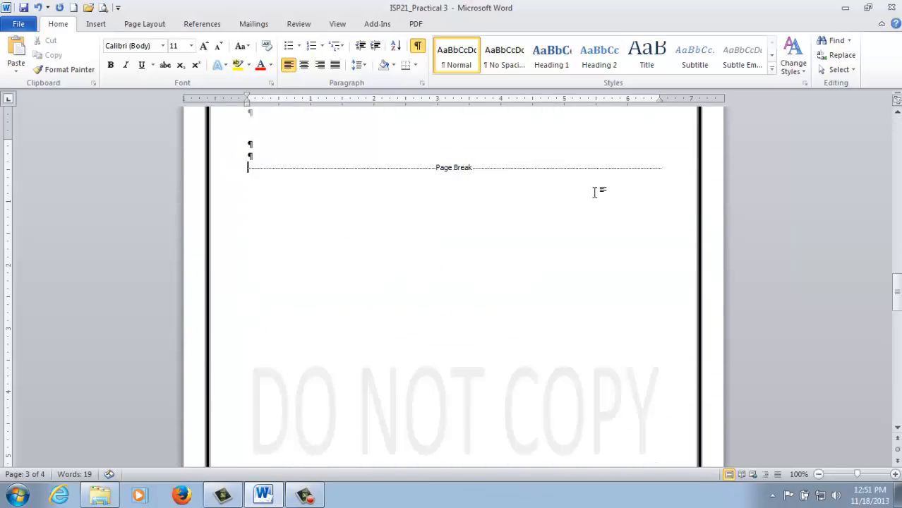
pyautogui.press('Delete')
pyautogui.press('Delete')
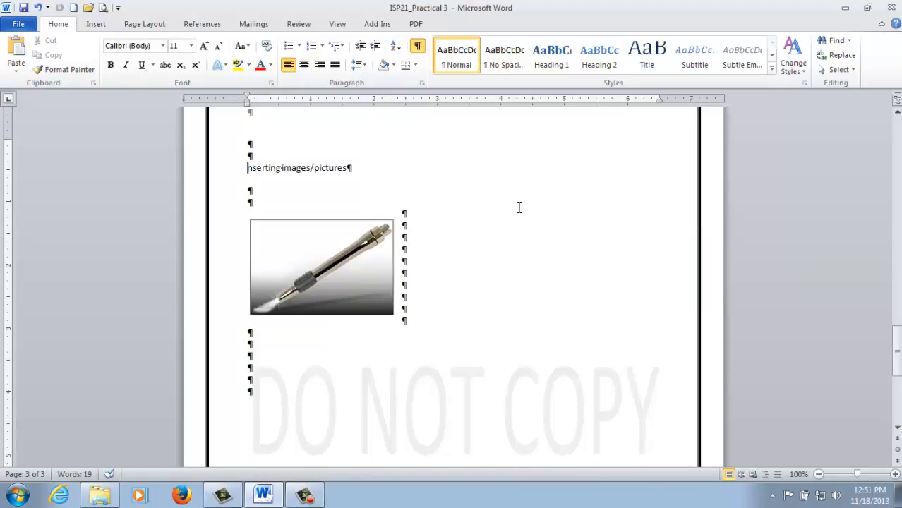
pyautogui.hotkey('ctrl', 'z')
# Delete the two empty paragraphs above the "Inserting images/pictures" heading.
pyautogui.scroll(5, 508, 219)
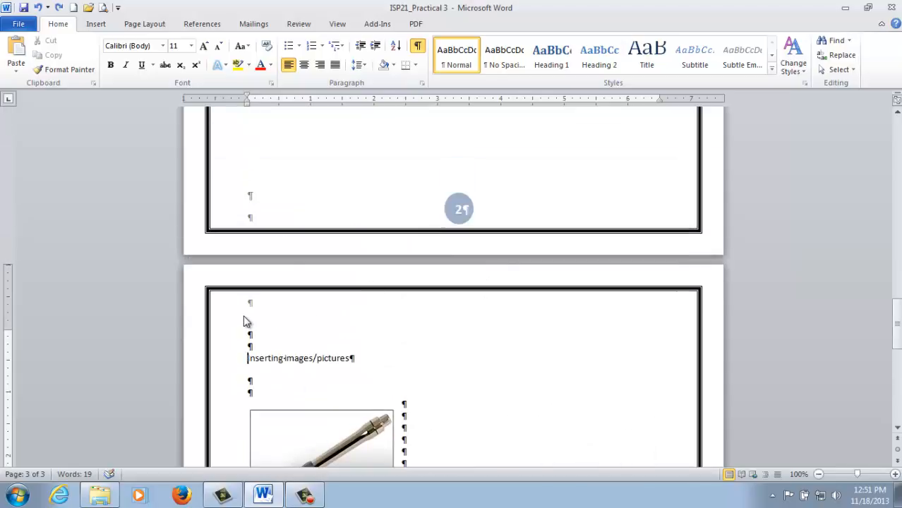
pyautogui.click(265, 336)
pyautogui.press('Delete')
pyautogui.press('Delete')
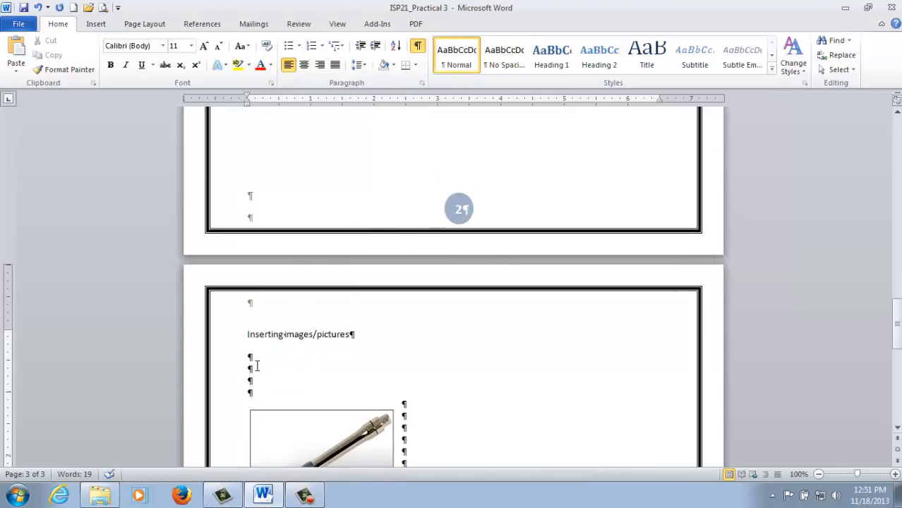
# Remove the stray red "t" line above the Names heading on the second page.
pyautogui.scroll(-5, 434, 397)
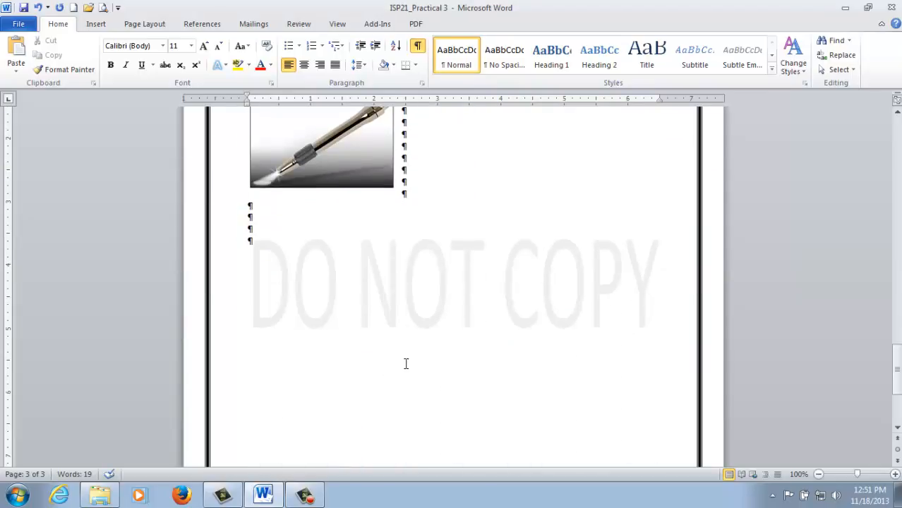
pyautogui.scroll(20, 384, 348)
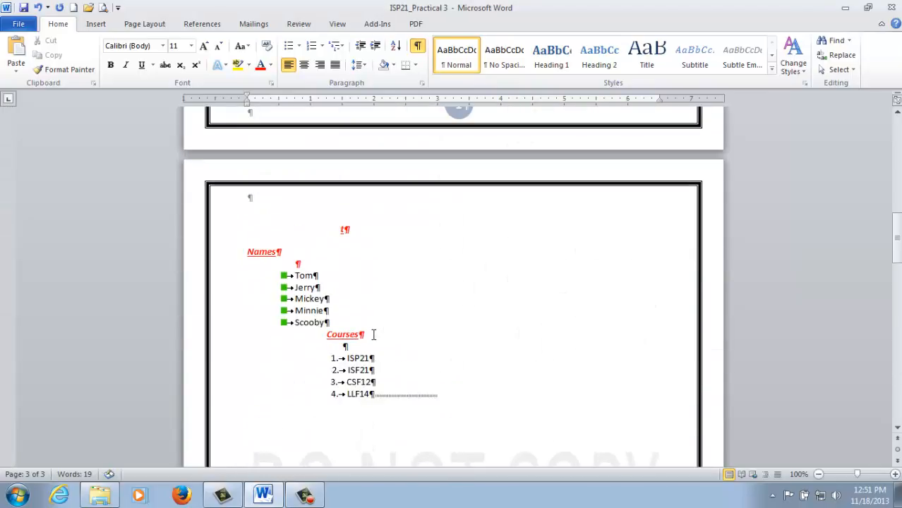
pyautogui.click(364, 339)
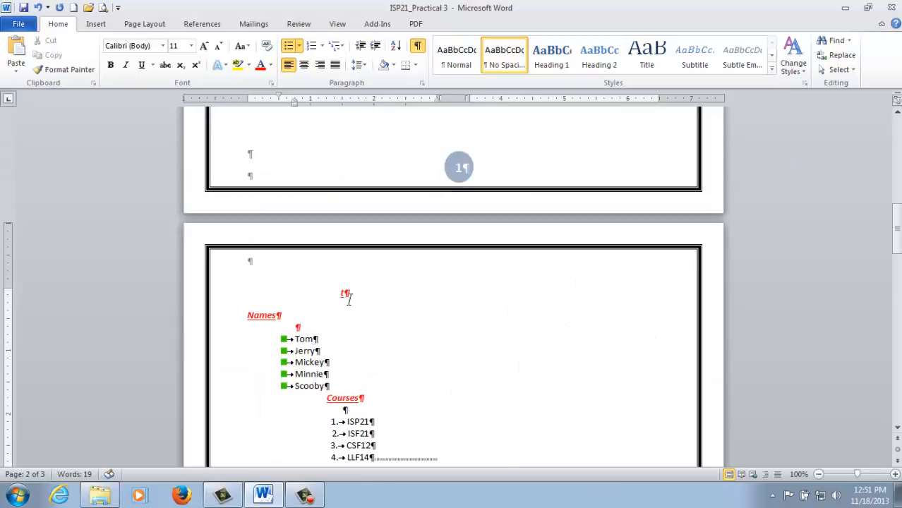
pyautogui.moveTo(344, 295); pyautogui.dragTo(324, 298)
pyautogui.press('BackSpace')
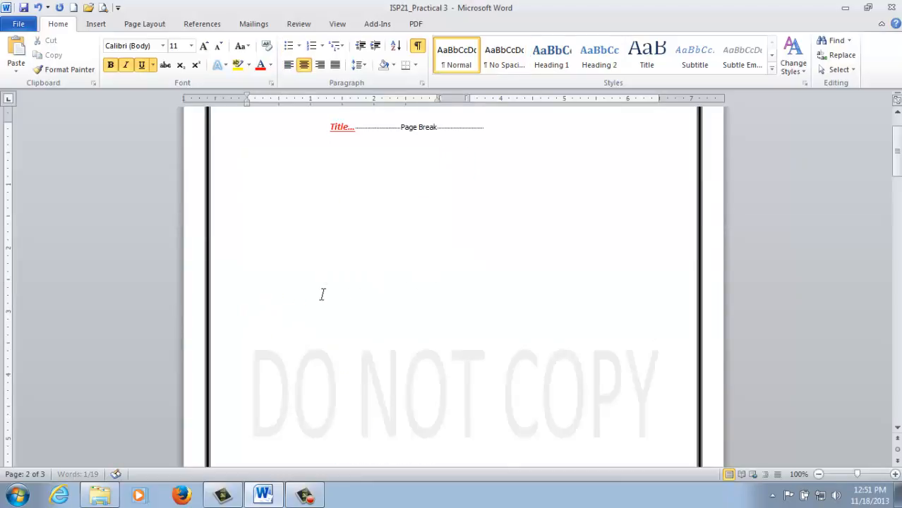
# Hide the formatting marks and check the content and page numbering through to the last page.
pyautogui.scroll(2, 430, 318)
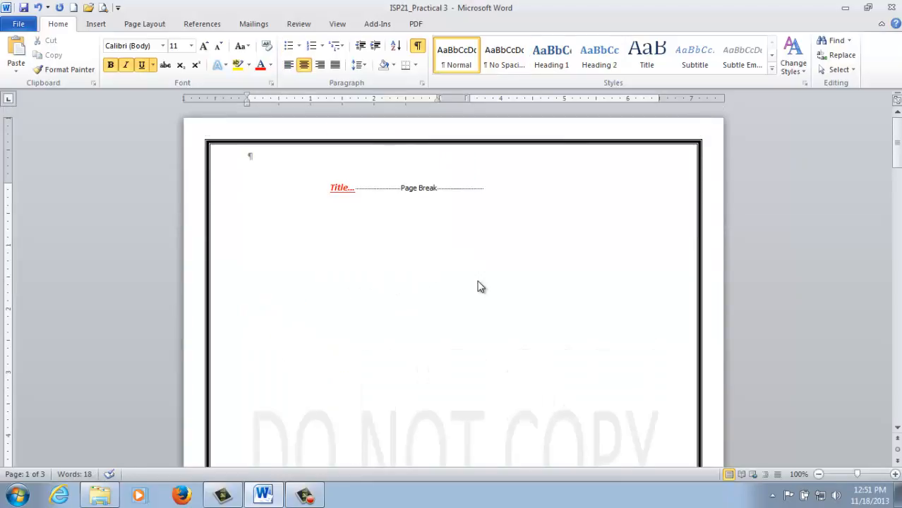
pyautogui.click(419, 48)
pyautogui.scroll(-15, 441, 254)
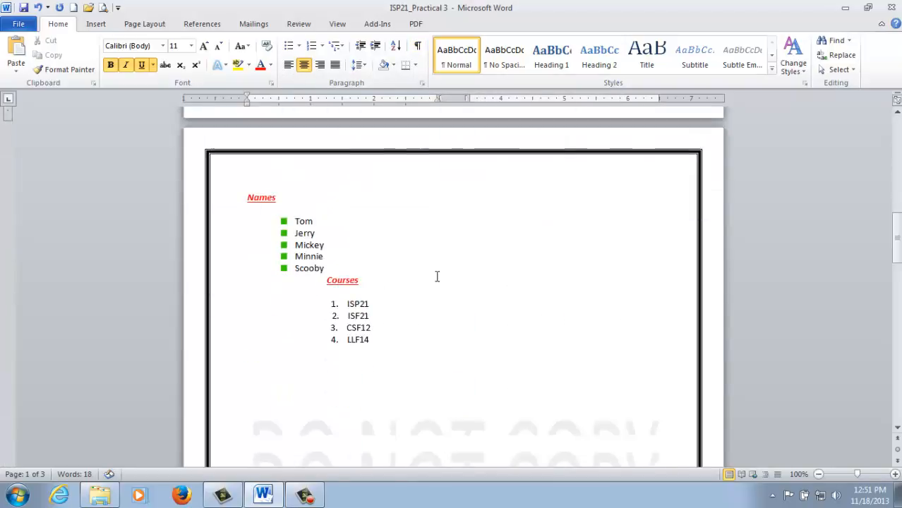
pyautogui.scroll(-15, 436, 276)
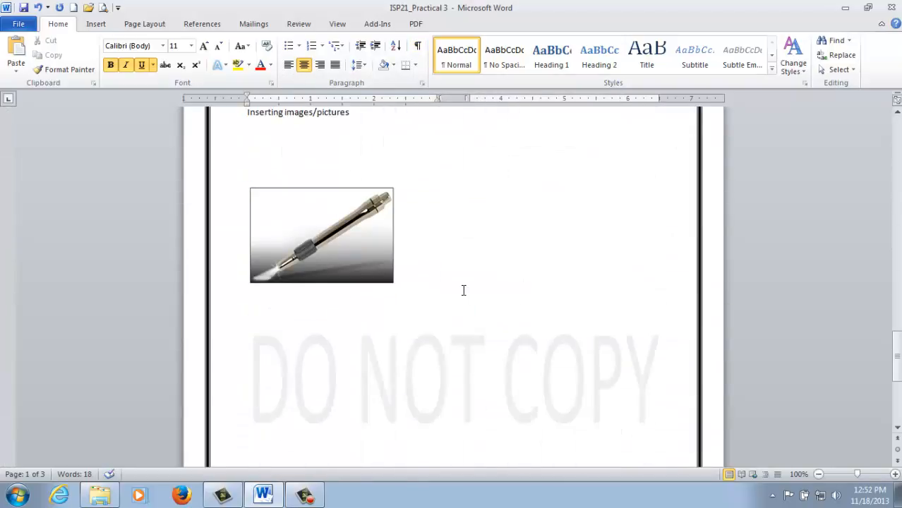
pyautogui.scroll(-8, 463, 290)
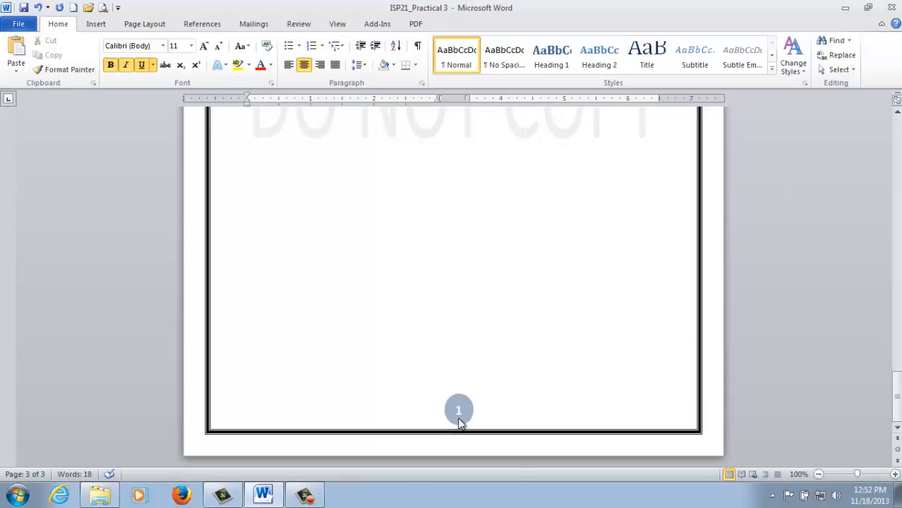
pyautogui.scroll(12, 462, 416)
pyautogui.scroll(-9, 467, 413)
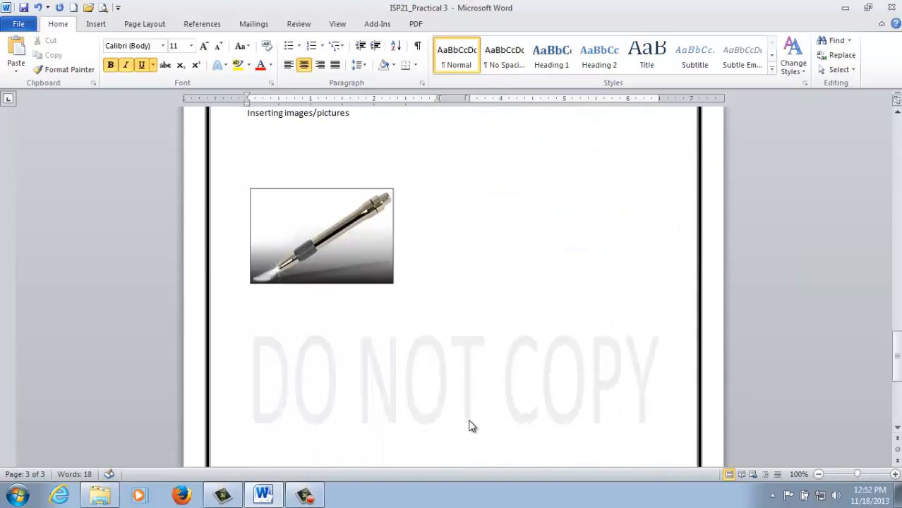
pyautogui.scroll(-2, 462, 420)
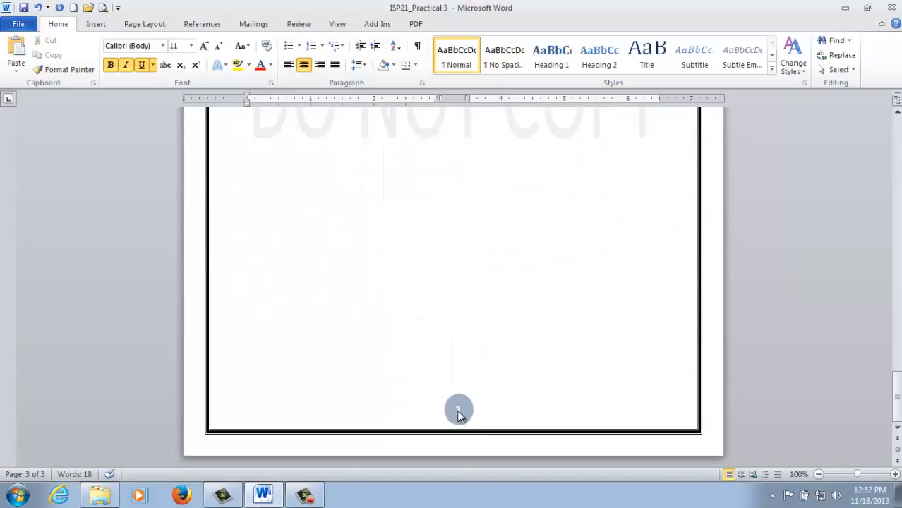
pyautogui.scroll(3, 486, 380)
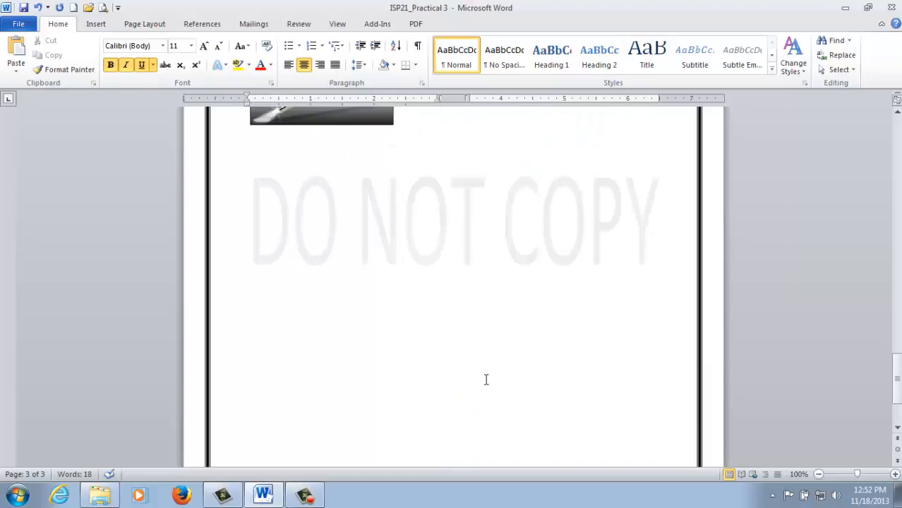
# Show the formatting marks again and compare the footer page numbers from the first page to the last.
pyautogui.click(417, 45)
pyautogui.scroll(8, 472, 377)
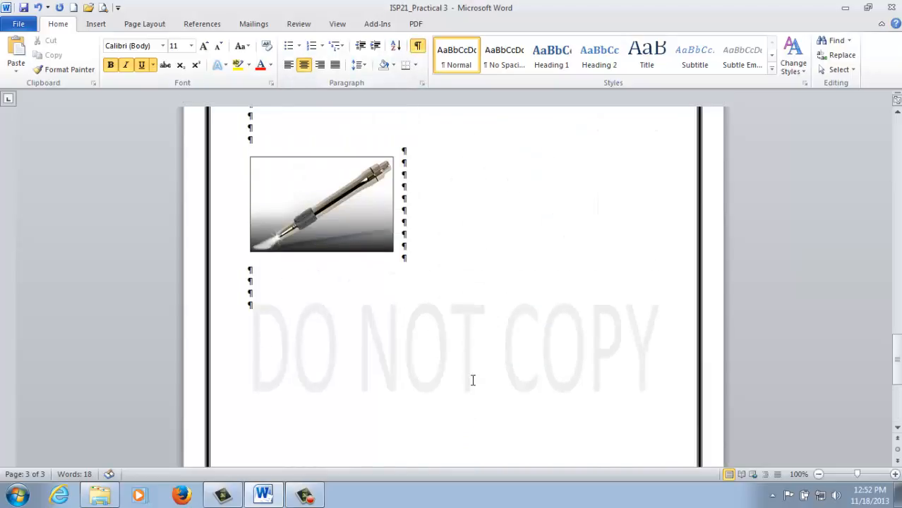
pyautogui.scroll(15, 472, 385)
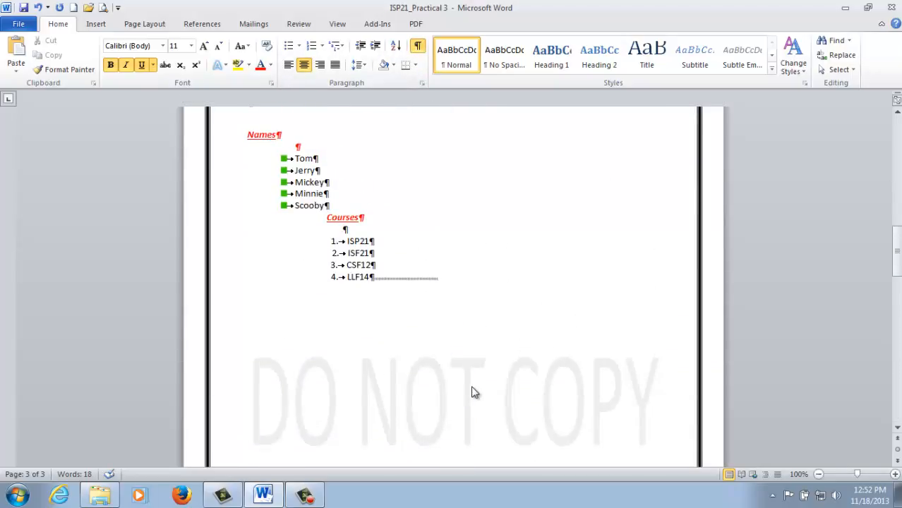
pyautogui.scroll(18, 472, 393)
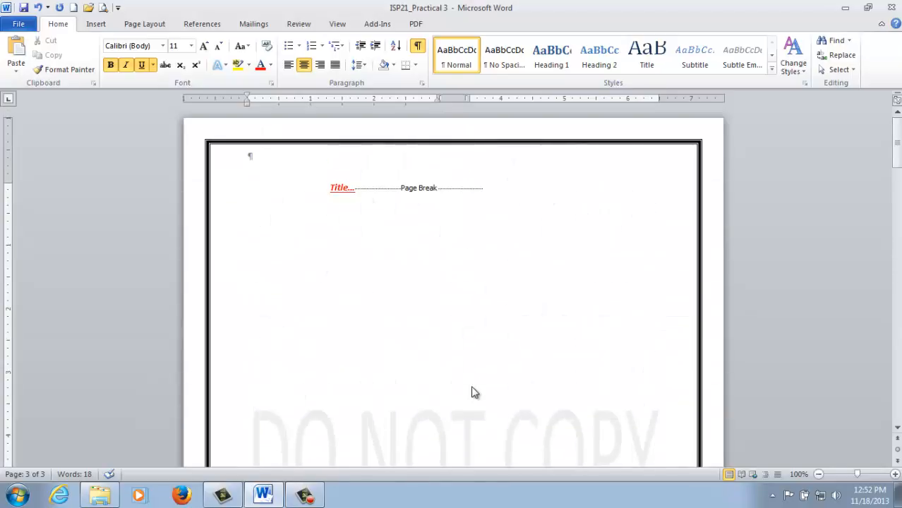
pyautogui.scroll(-20, 479, 254)
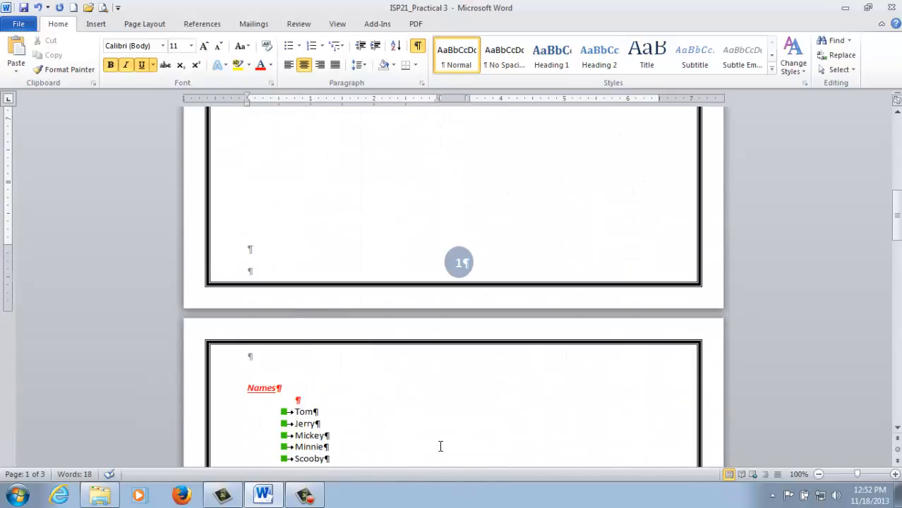
pyautogui.scroll(-10, 424, 448)
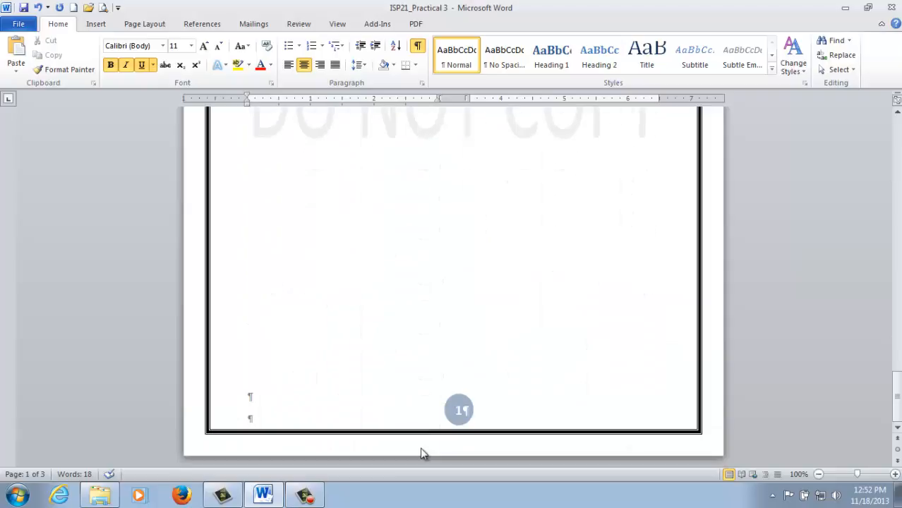
# Link the last page's section 2 footer to the previous section, replacing its own header and footer.
pyautogui.doubleClick(458, 411)
pyautogui.click(308, 72)
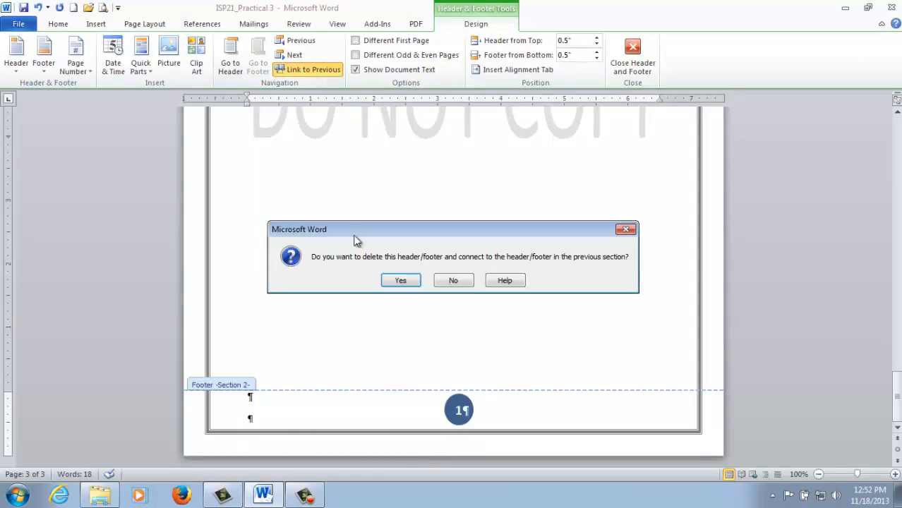
pyautogui.click(409, 284)
# Set the section 2 page numbering in the last page's footer to continue from the previous section, and leave footer editing.
pyautogui.click(471, 405)
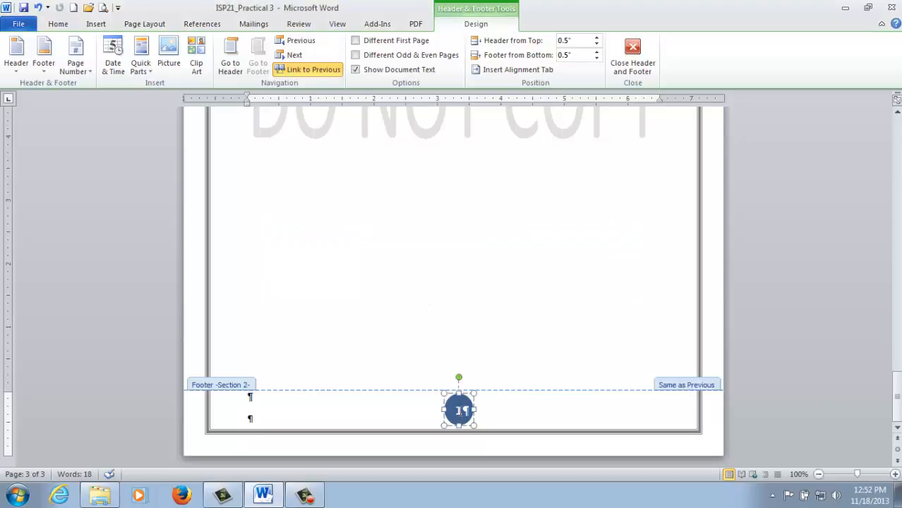
pyautogui.click(85, 70)
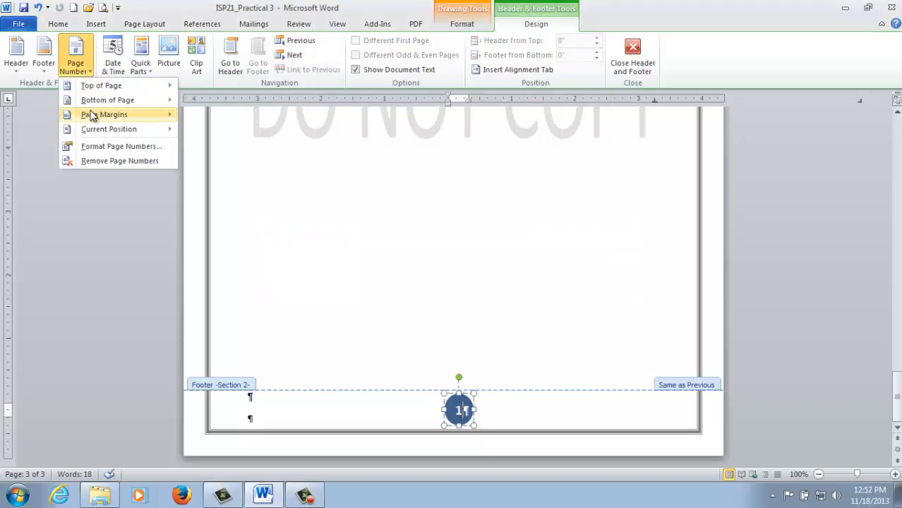
pyautogui.click(94, 146)
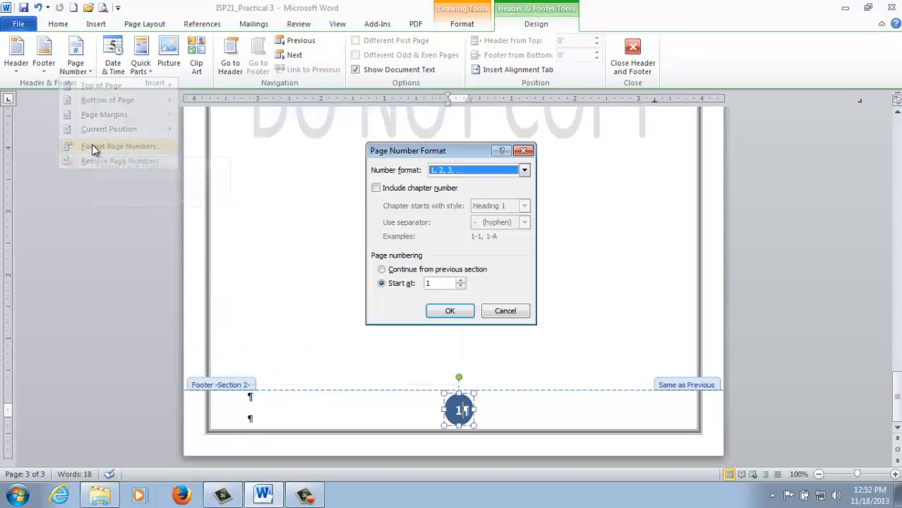
pyautogui.click(428, 271)
pyautogui.click(445, 310)
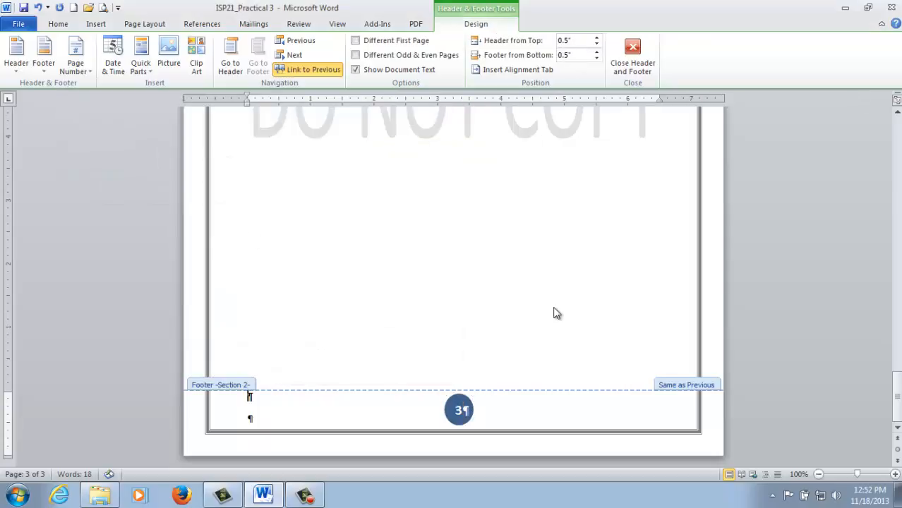
pyautogui.scroll(8, 550, 313)
pyautogui.scroll(5, 549, 313)
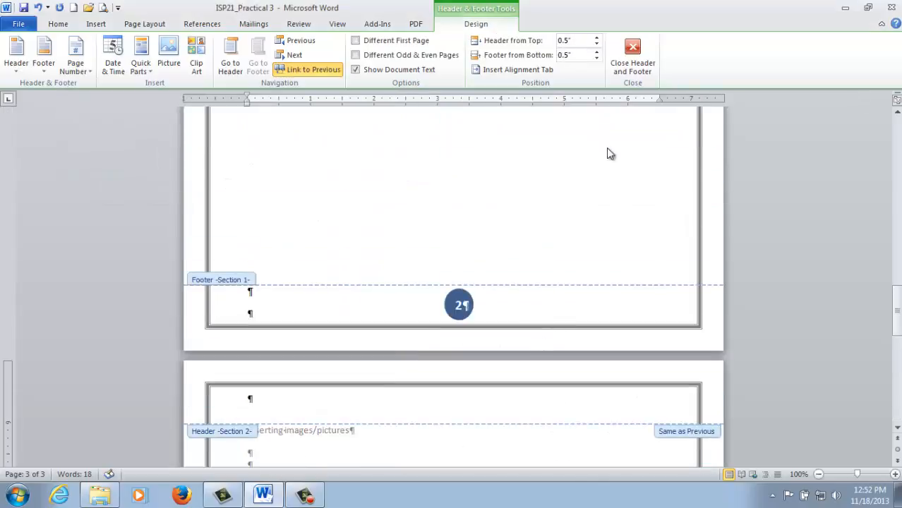
pyautogui.click(632, 51)
# Check the footer page numbers and the page content from the first page to the last.
pyautogui.scroll(-4, 443, 312)
pyautogui.scroll(5, 443, 313)
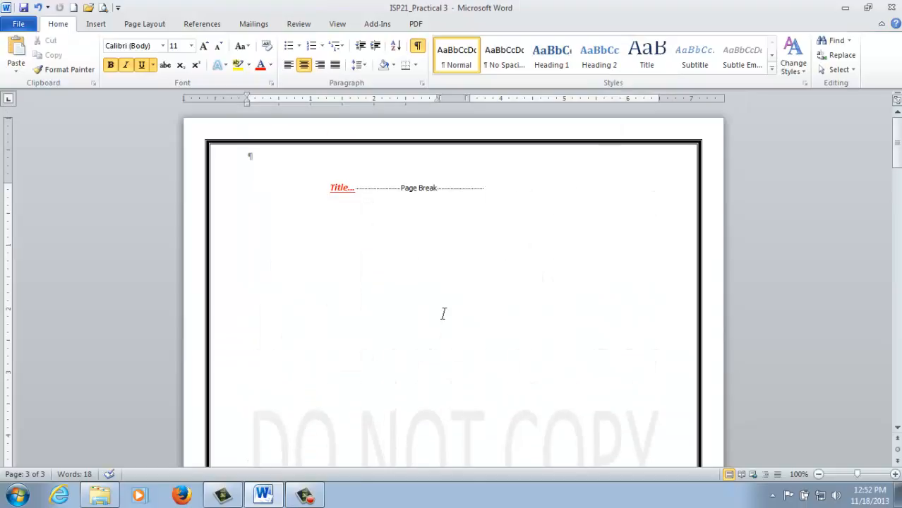
pyautogui.scroll(-15, 443, 313)
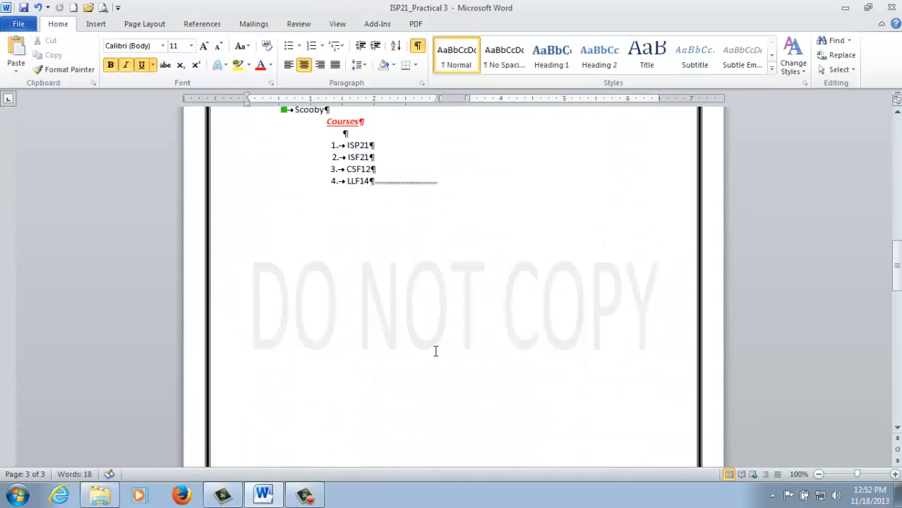
pyautogui.scroll(-8, 426, 372)
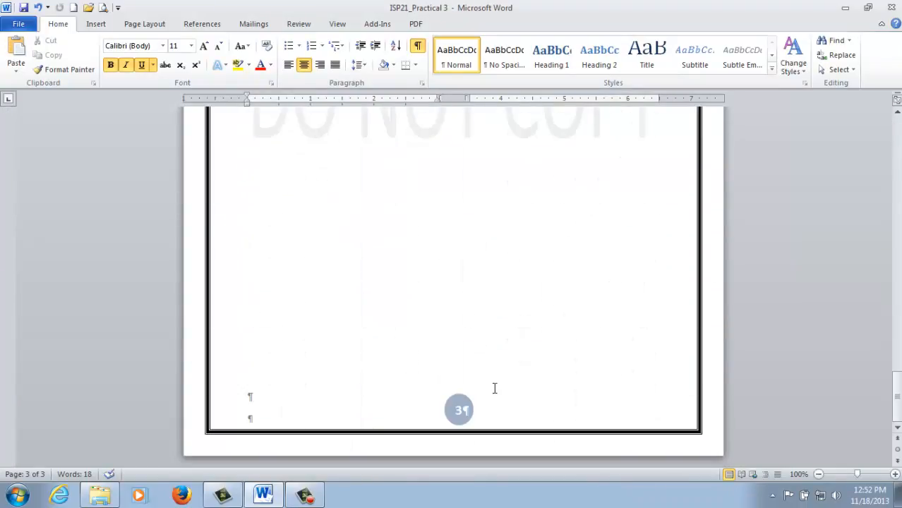
pyautogui.scroll(6, 493, 388)
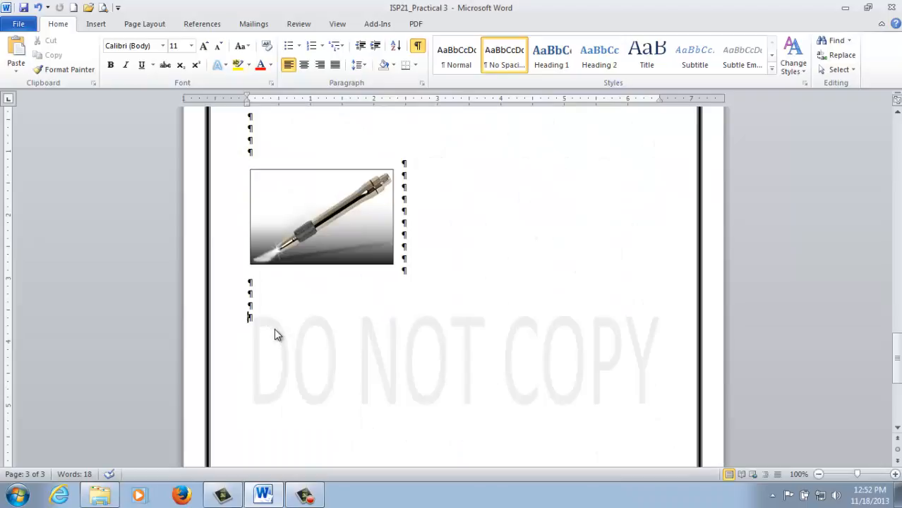
pyautogui.scroll(-1, 342, 360)
pyautogui.scroll(2, 288, 312)
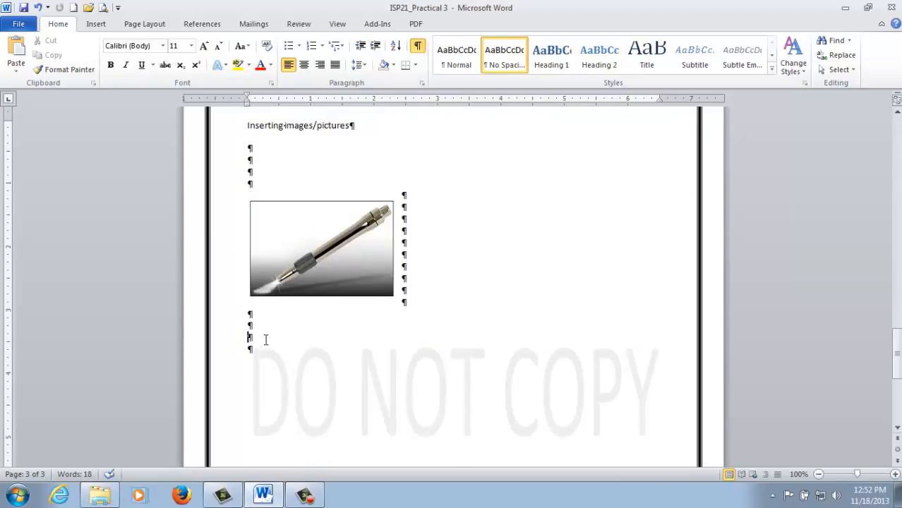
pyautogui.scroll(-6, 265, 349)
pyautogui.click(468, 417)
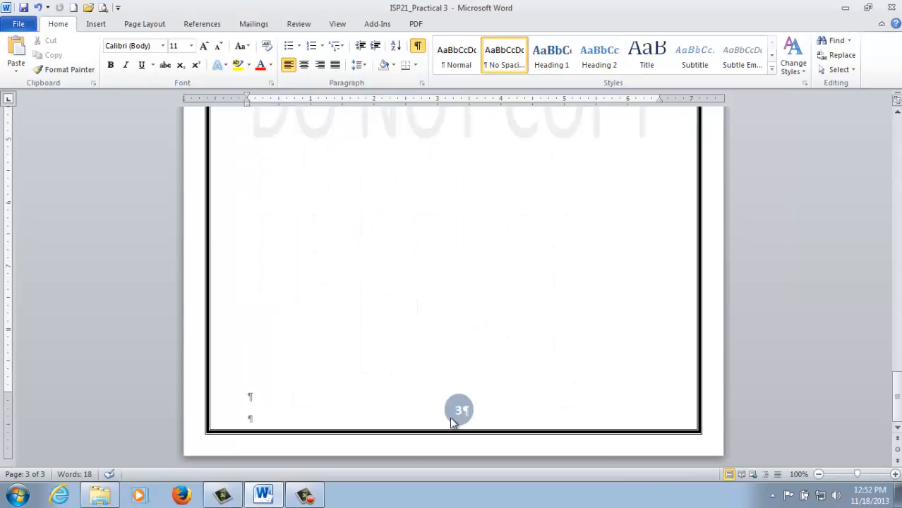
pyautogui.scroll(6, 418, 334)
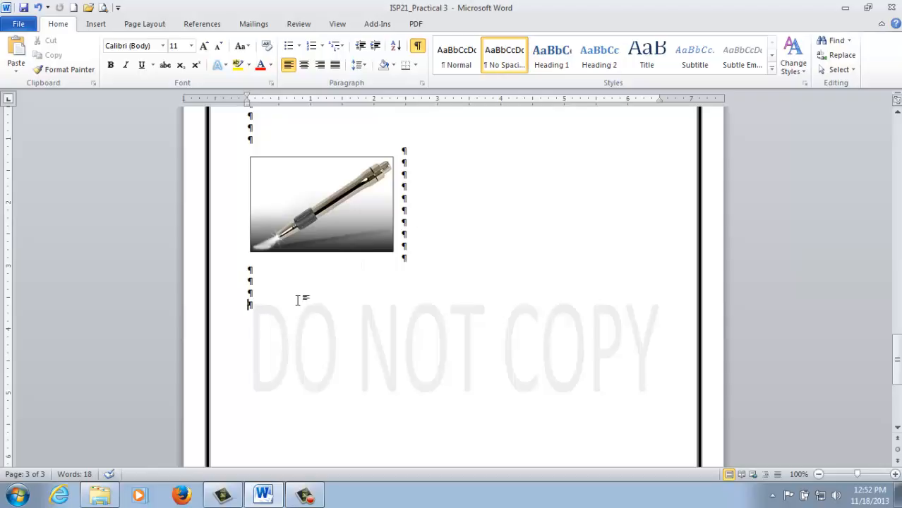
pyautogui.scroll(15, 366, 341)
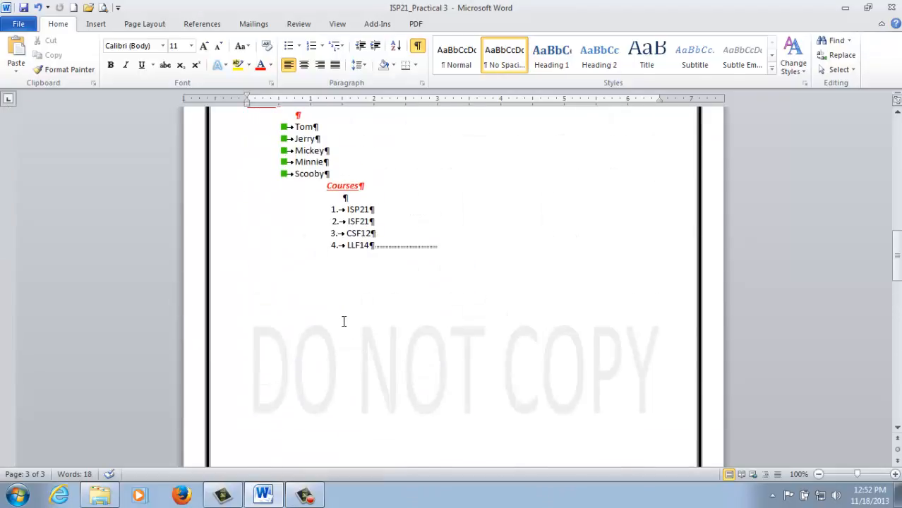
pyautogui.click(403, 379)
# Insert a Next Page section break at the last empty paragraph below the picture on page 3.
pyautogui.scroll(-20, 415, 369)
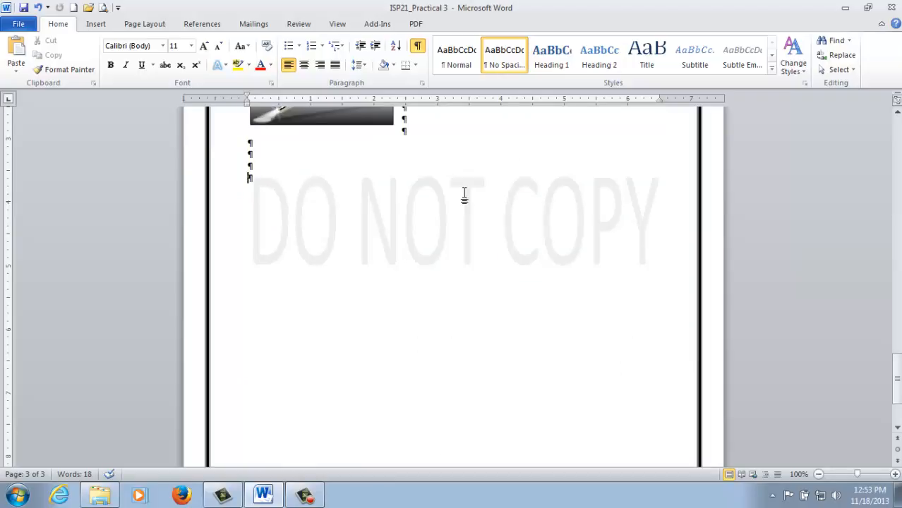
pyautogui.click(143, 27)
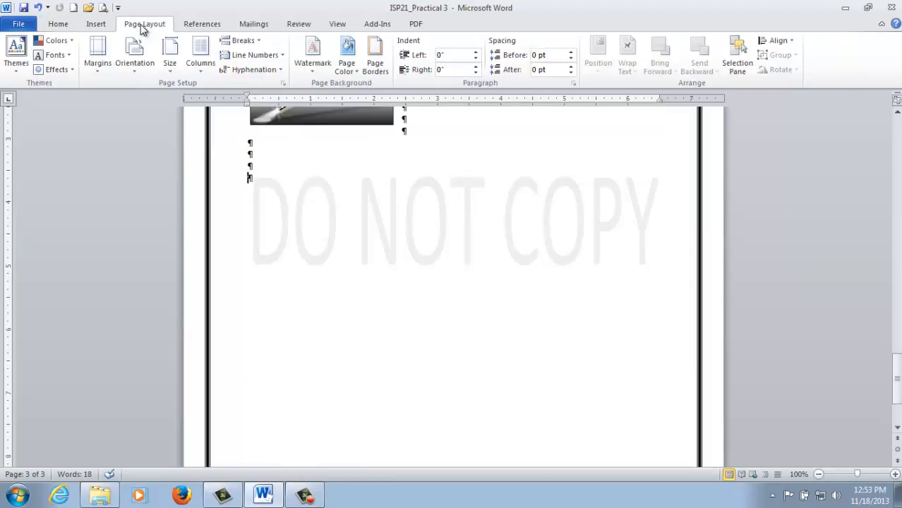
pyautogui.click(258, 43)
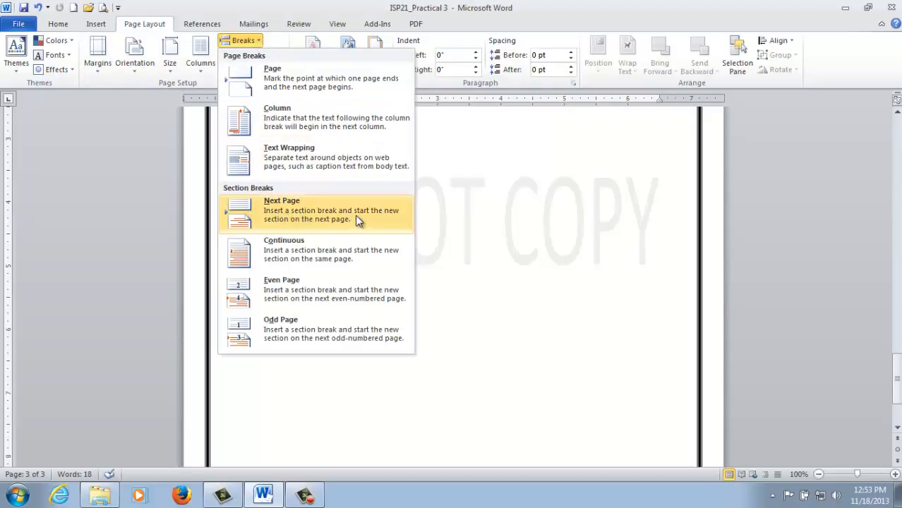
pyautogui.click(307, 216)
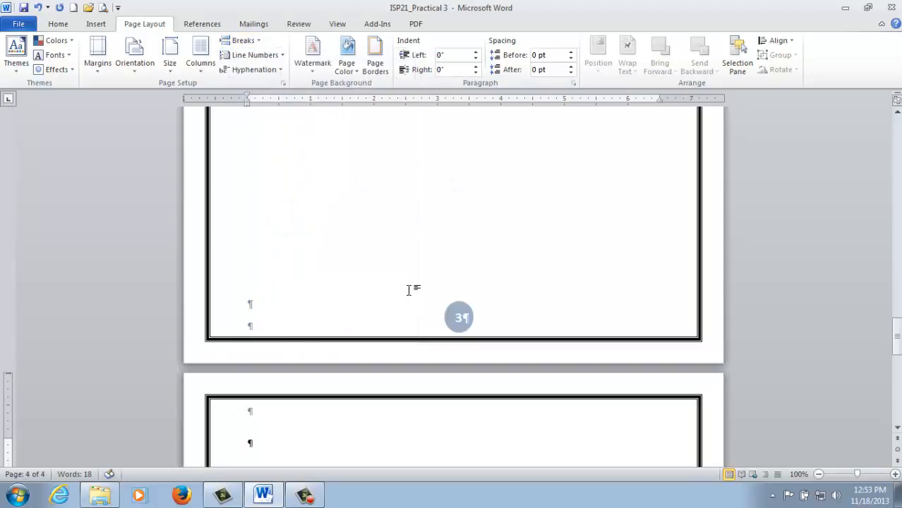
pyautogui.scroll(-15, 543, 296)
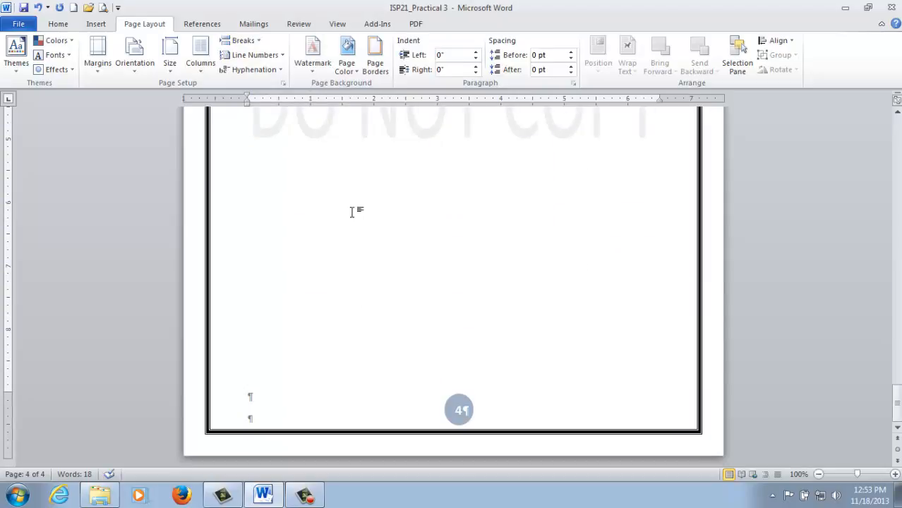
pyautogui.scroll(10, 351, 212)
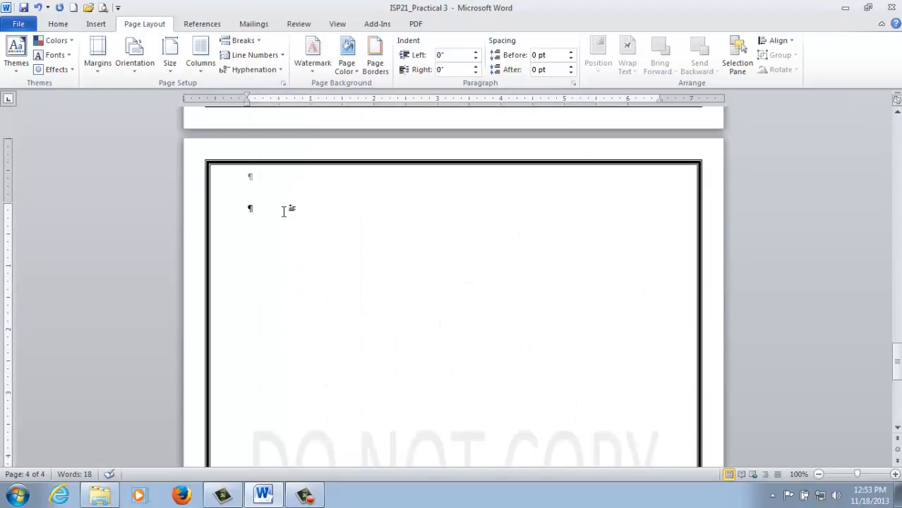
# Enter the text "New Section – Page break from the previous page" at the start of the new section's page.
pyautogui.write('NewSection - ')
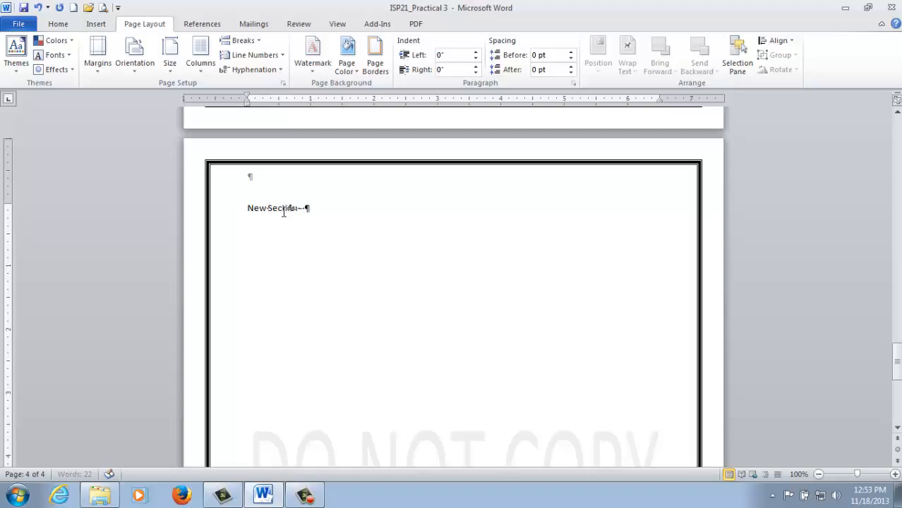
pyautogui.write('Page break from the')
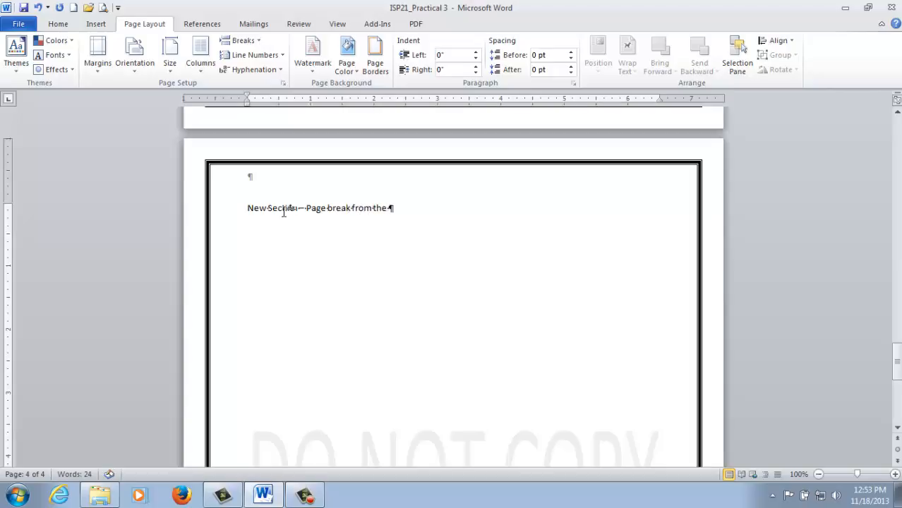
pyautogui.write(' prevou')
pyautogui.press('BackSpace')
pyautogui.press('BackSpace')
pyautogui.write('ious page')
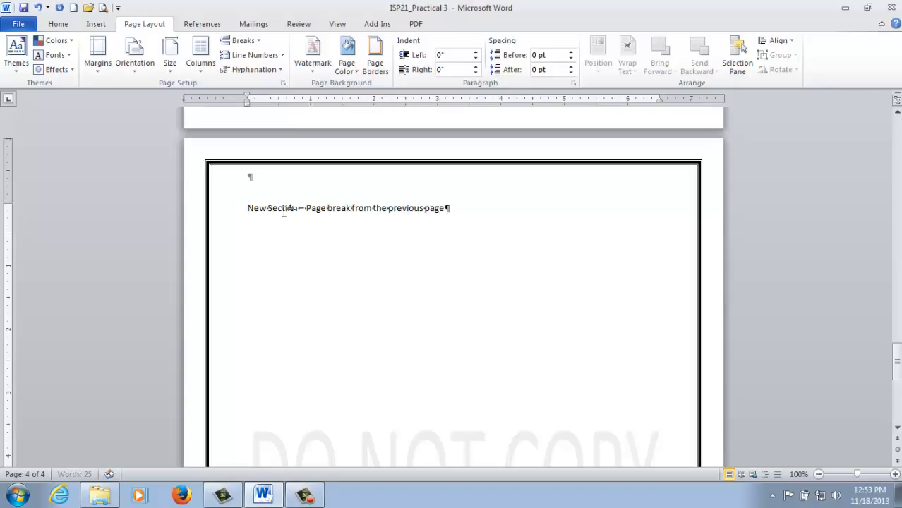
# Add three page breaks below the New Section text to create more pages in that section.
pyautogui.hotkey('ctrl', 'Return')
pyautogui.hotkey('ctrl', 'Return')
pyautogui.hotkey('ctrl', 'Return')
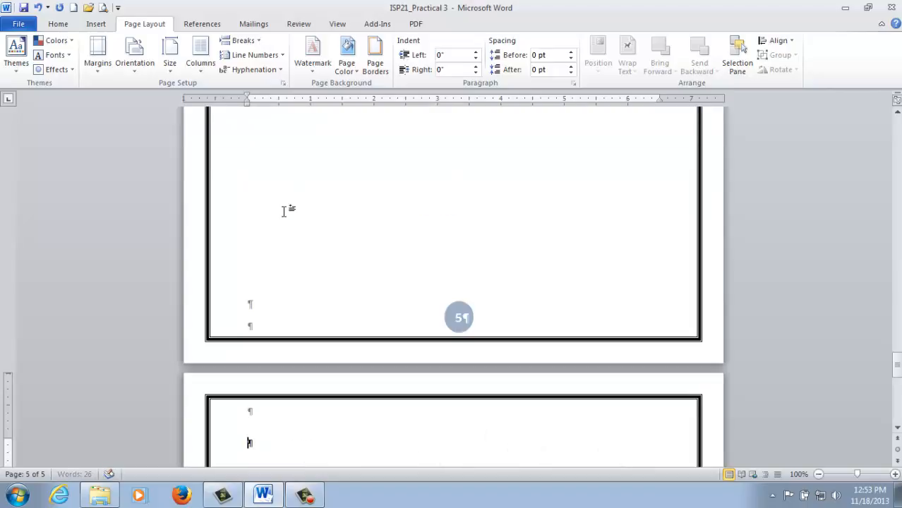
pyautogui.press('BackSpace')
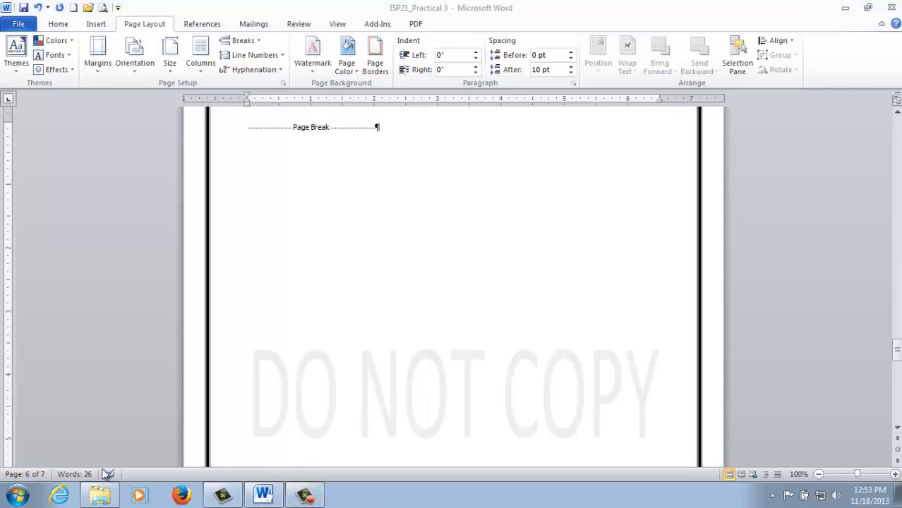
# Check the current page position and review the added pages, their page breaks and footer numbers.
pyautogui.click(32, 474)
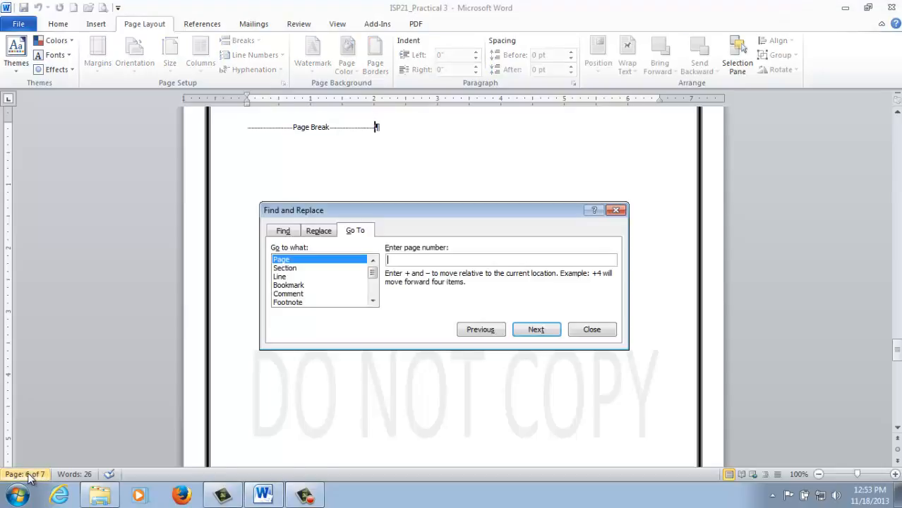
pyautogui.click(583, 329)
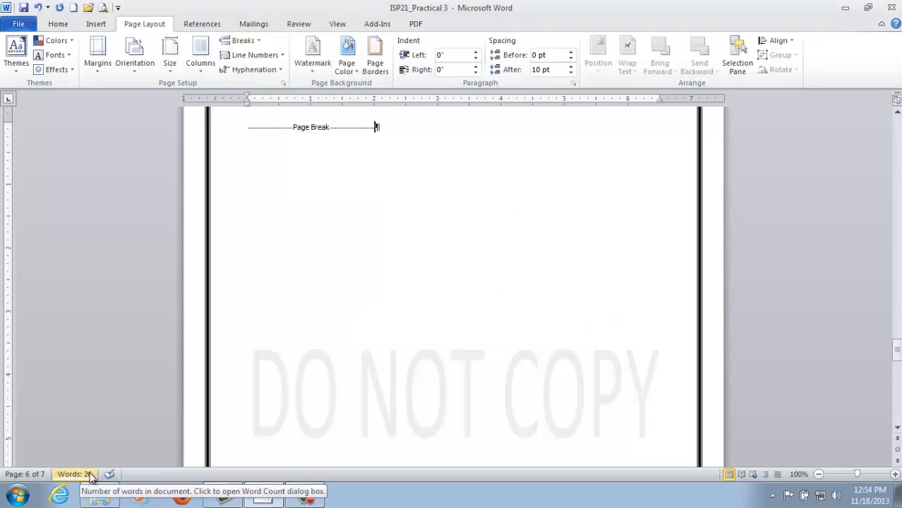
pyautogui.scroll(4, 547, 359)
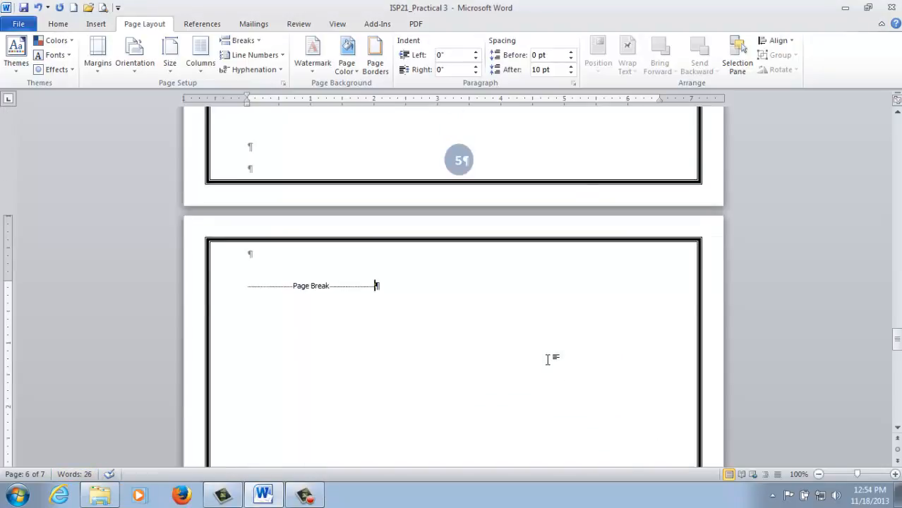
pyautogui.scroll(-8, 547, 359)
pyautogui.scroll(10, 548, 358)
pyautogui.scroll(4, 549, 364)
pyautogui.scroll(-6, 549, 365)
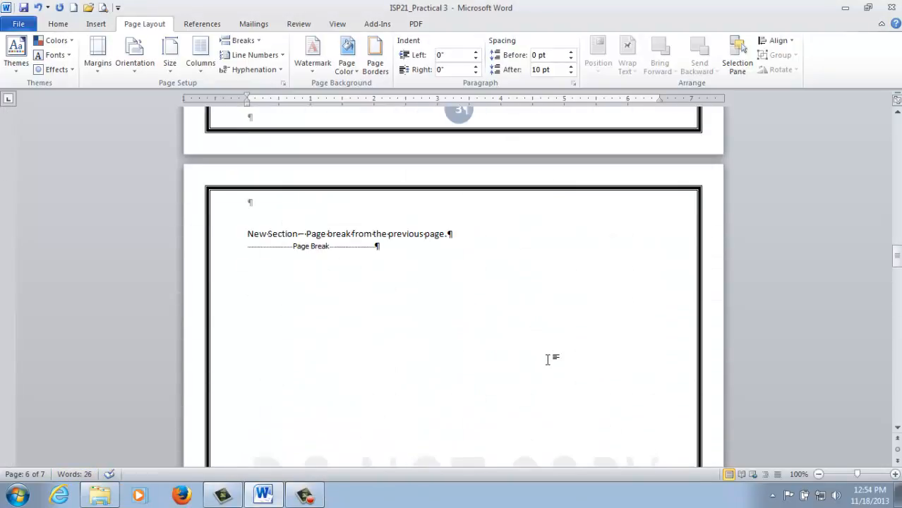
pyautogui.scroll(6, 548, 361)
pyautogui.scroll(15, 540, 374)
pyautogui.scroll(-5, 529, 391)
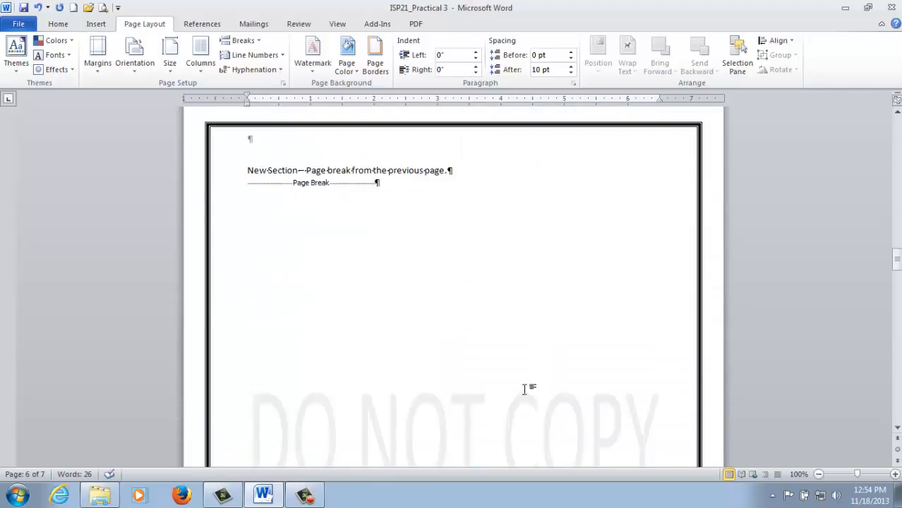
# Examine the section break on page 3, open the page 4 footer and compare it with the section 2 footer.
pyautogui.click(326, 208)
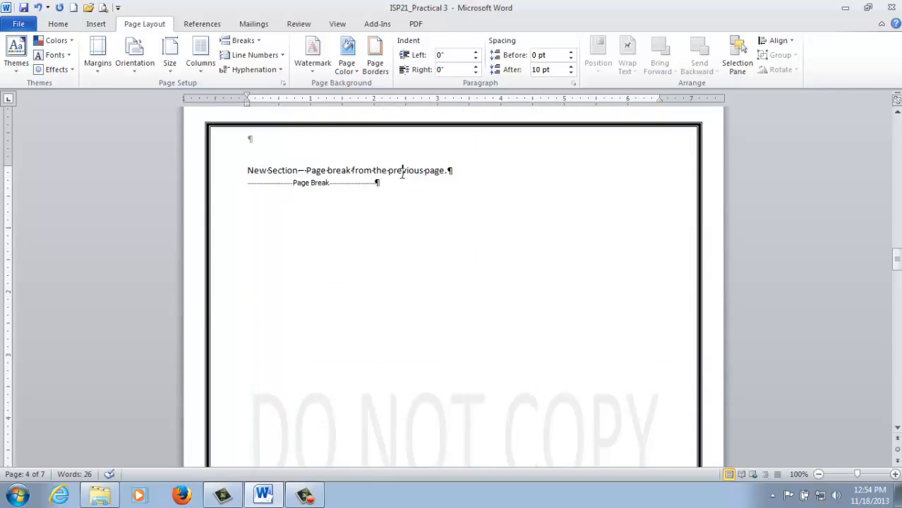
pyautogui.scroll(15, 522, 276)
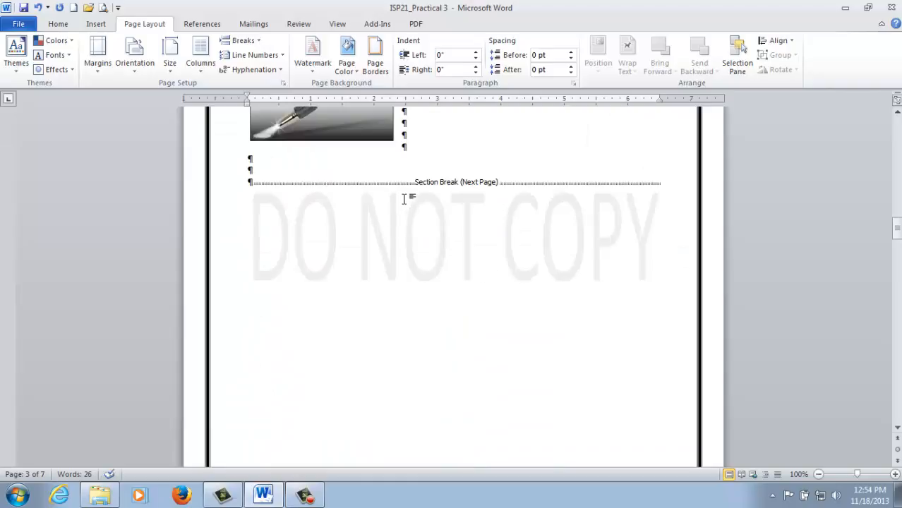
pyautogui.scroll(-12, 491, 231)
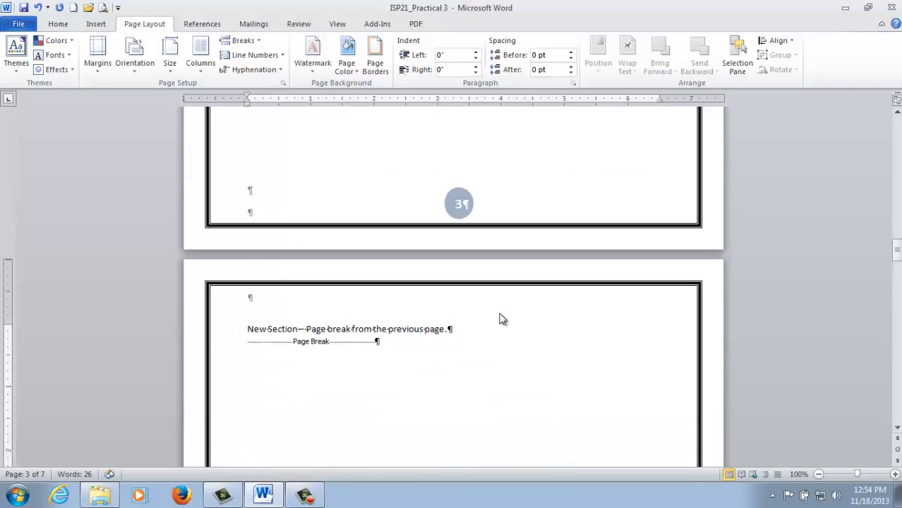
pyautogui.scroll(-15, 453, 254)
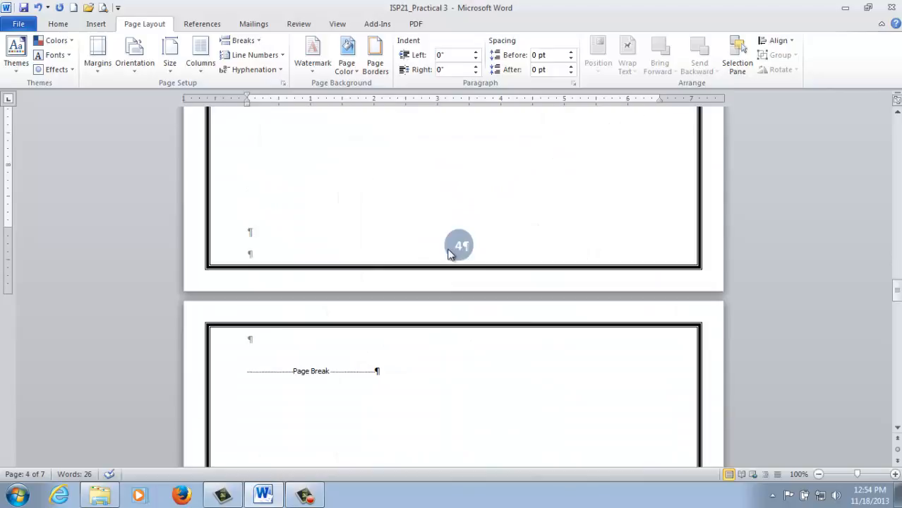
pyautogui.doubleClick(503, 246)
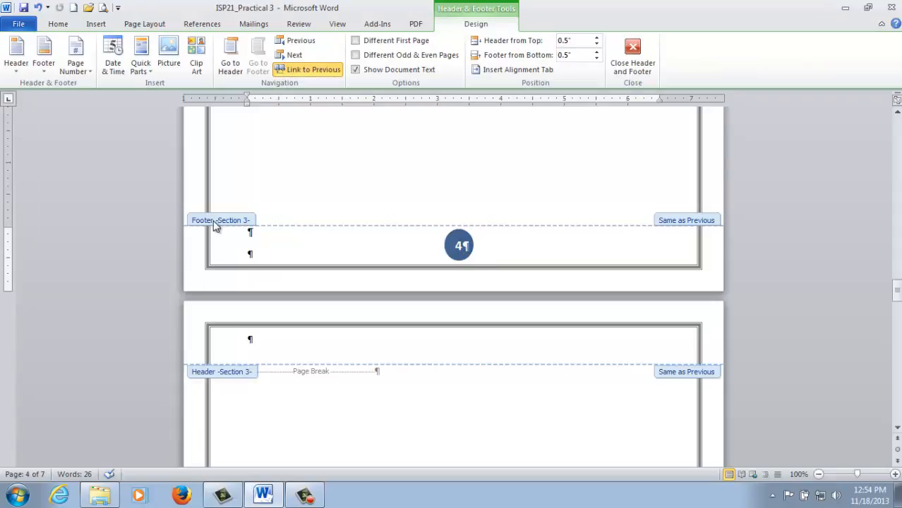
pyautogui.scroll(4, 283, 285)
pyautogui.scroll(15, 283, 285)
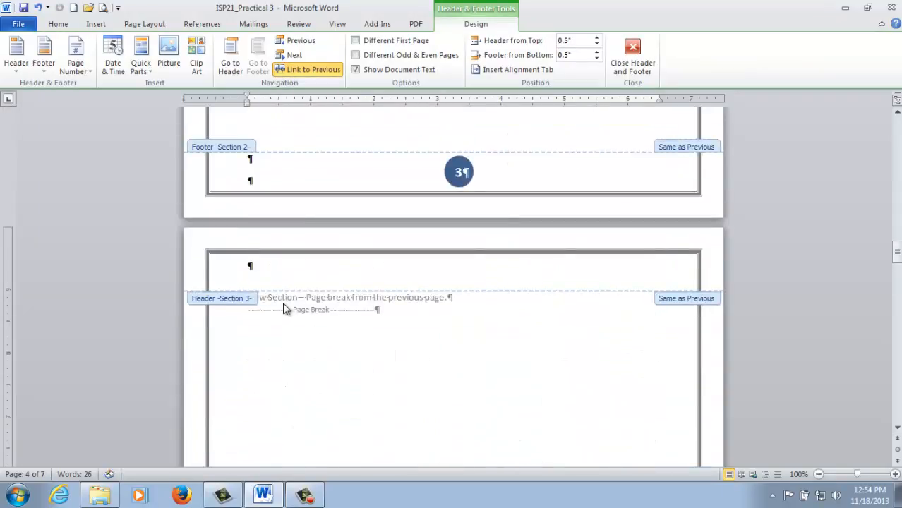
# Compare the footer page numbers and Same as Previous labels across sections 1, 2 and 3.
pyautogui.scroll(8, 281, 308)
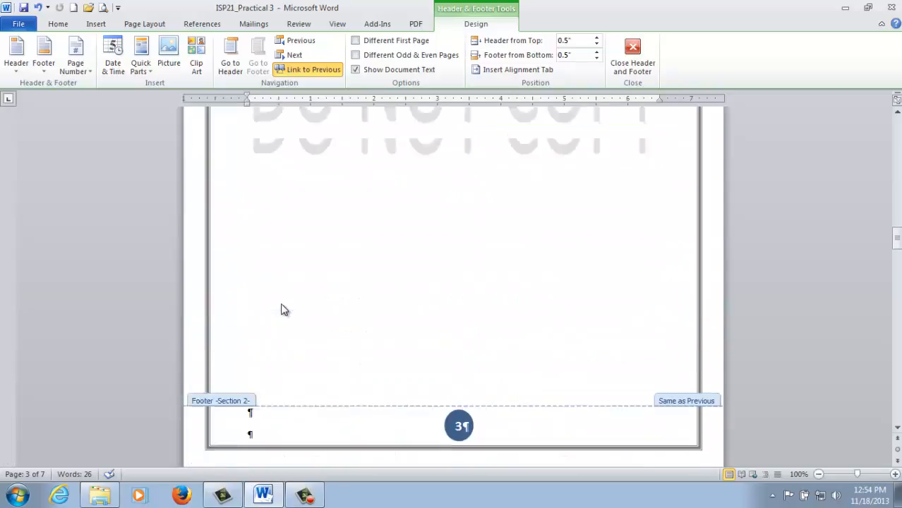
pyautogui.scroll(19, 450, 388)
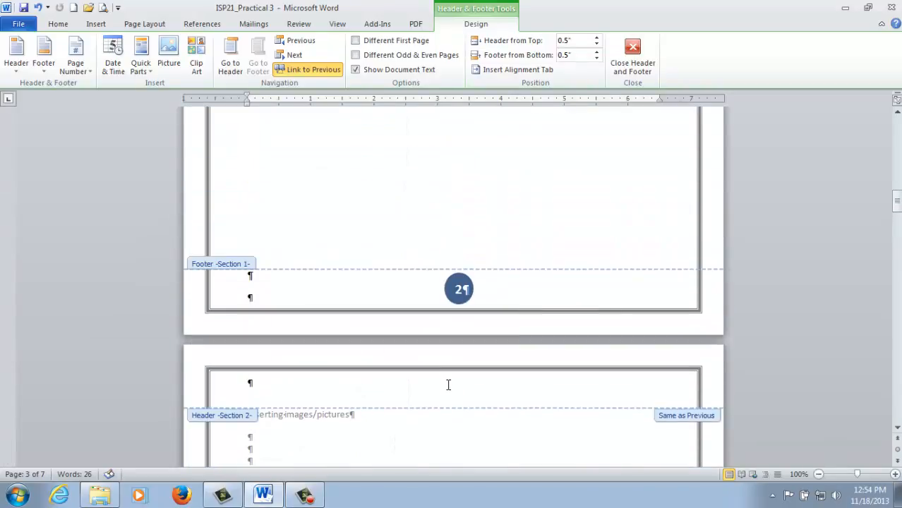
pyautogui.scroll(20, 449, 392)
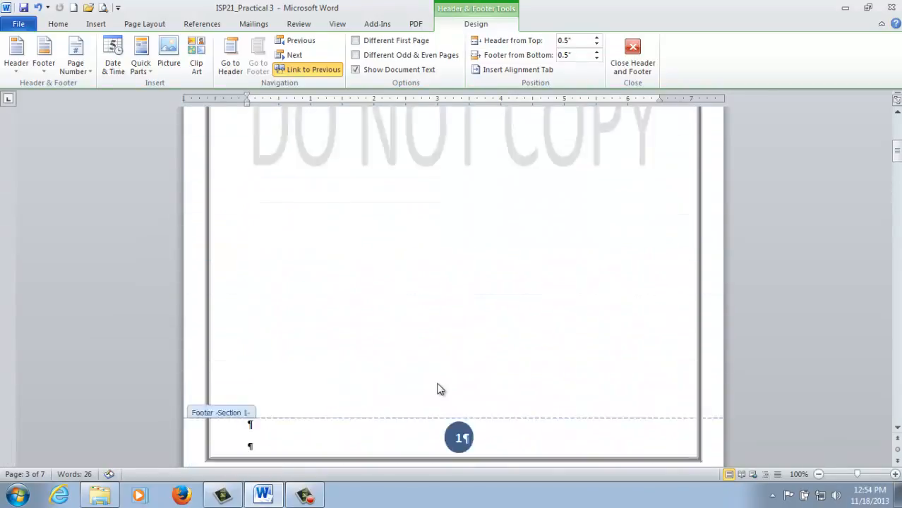
pyautogui.scroll(-20, 427, 282)
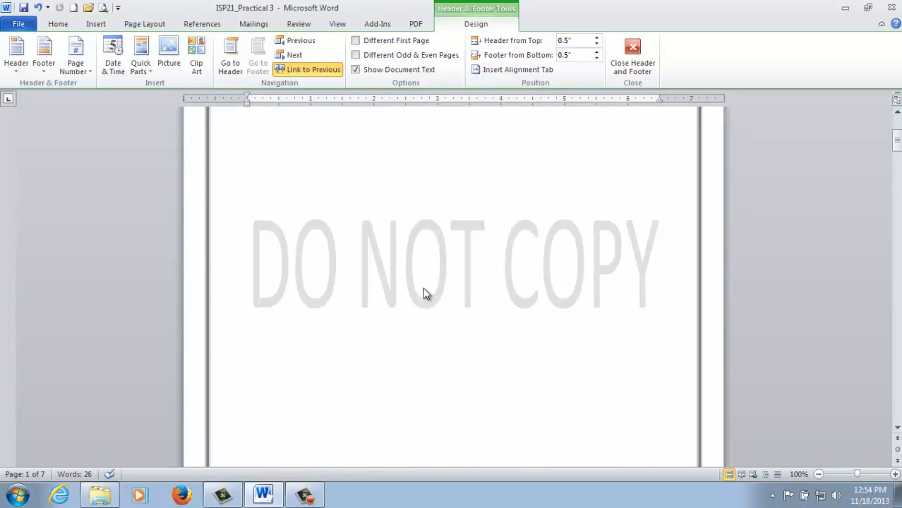
pyautogui.scroll(-20, 405, 321)
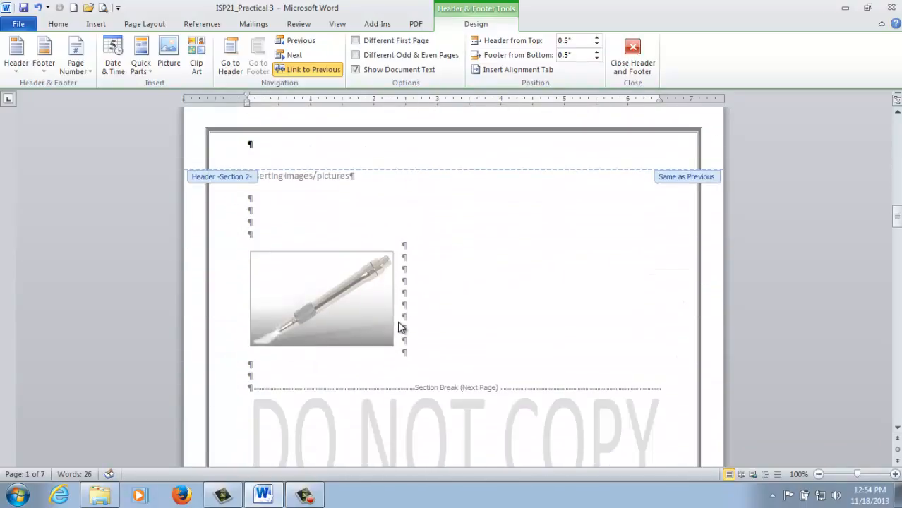
pyautogui.scroll(-20, 395, 325)
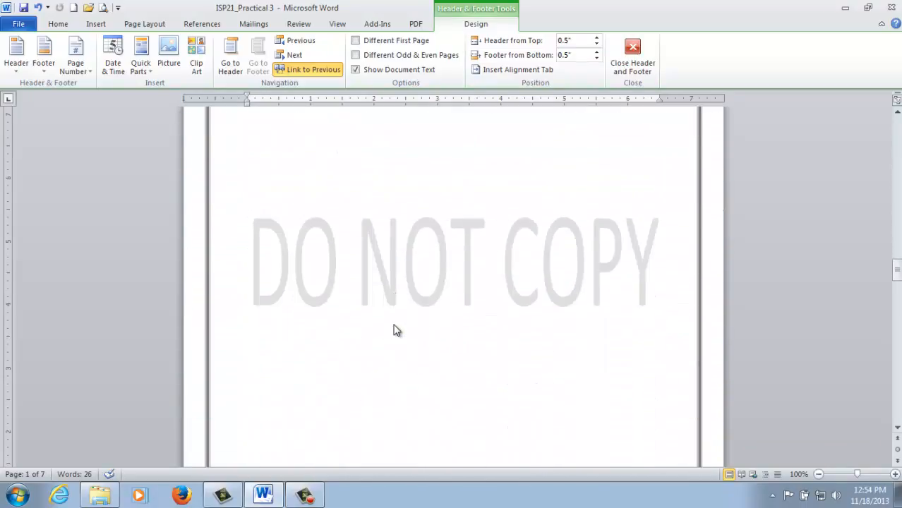
pyautogui.scroll(18, 467, 275)
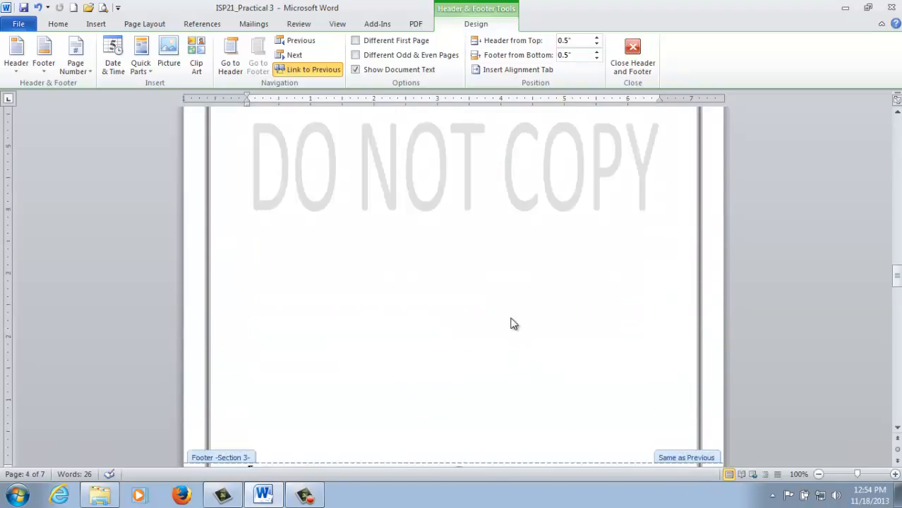
pyautogui.scroll(18, 574, 350)
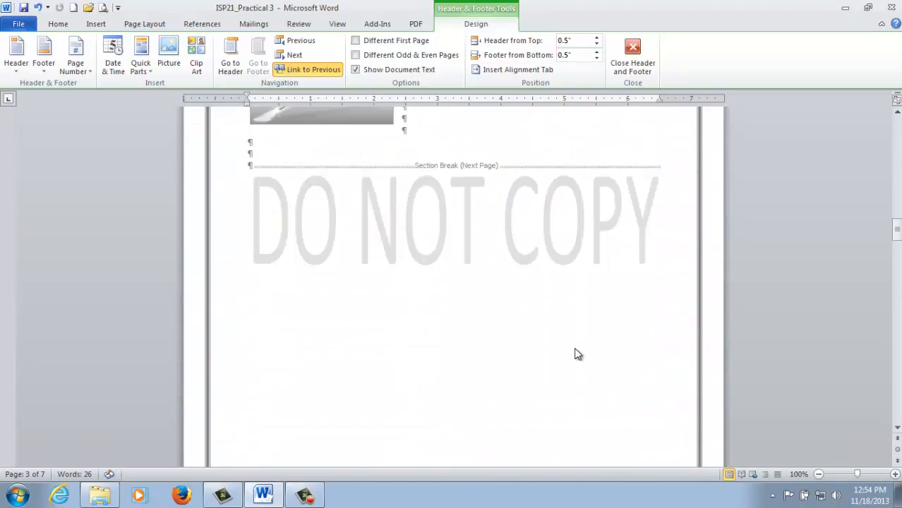
pyautogui.scroll(-8, 574, 353)
pyautogui.scroll(12, 575, 350)
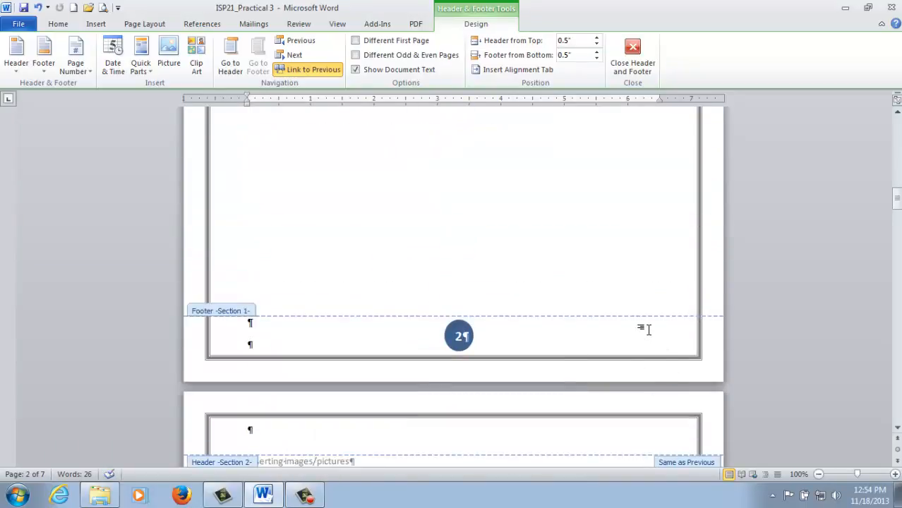
pyautogui.scroll(-20, 648, 330)
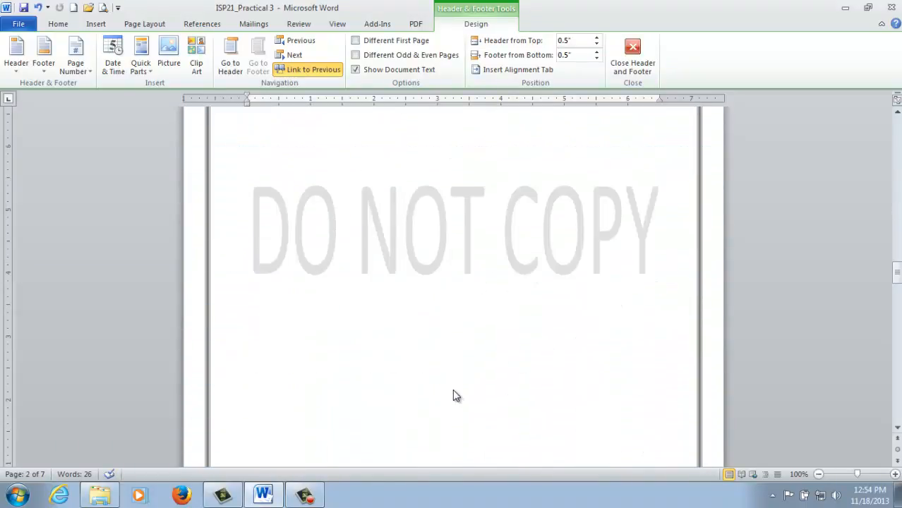
pyautogui.scroll(-8, 456, 396)
pyautogui.scroll(4, 225, 358)
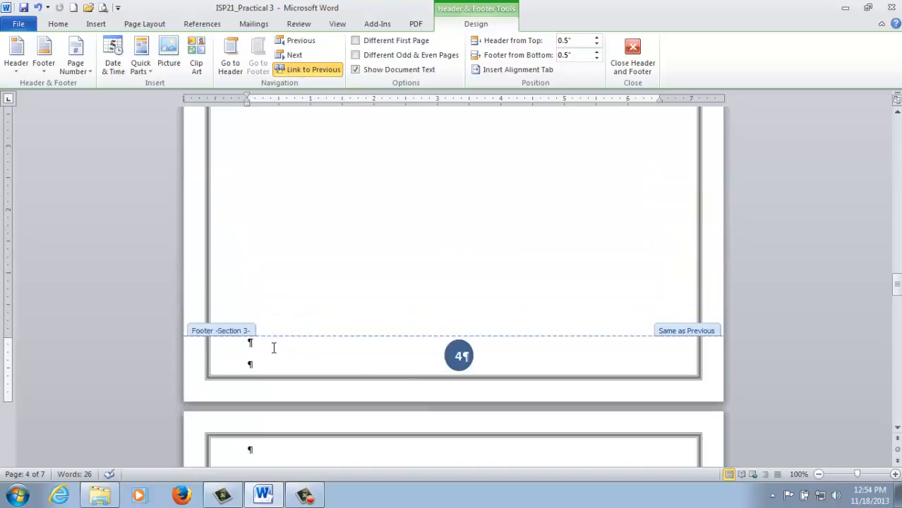
# Unlink the section 3 footer from the previous section and restart its page numbering at 1.
pyautogui.click(307, 70)
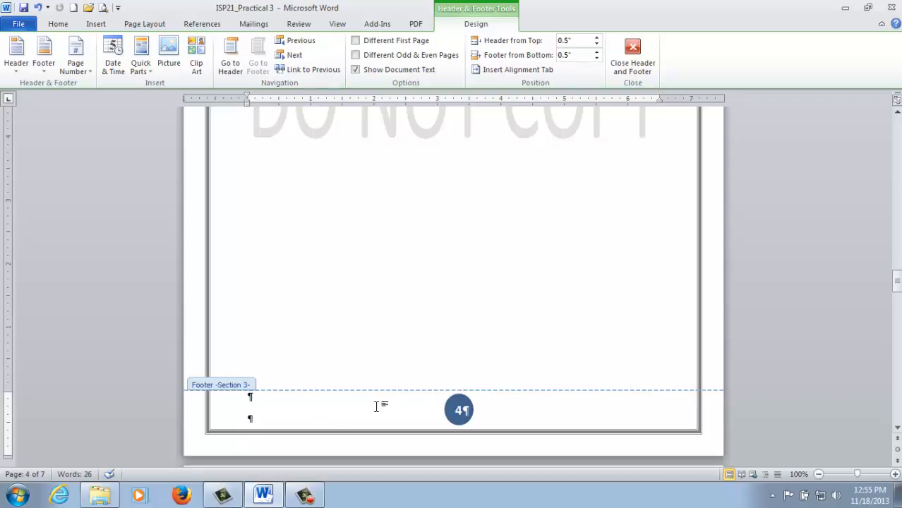
pyautogui.click(463, 411)
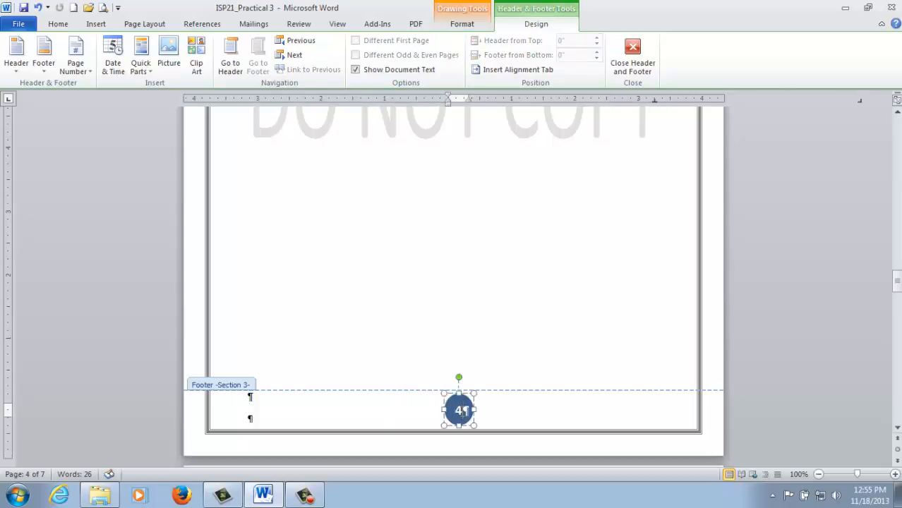
pyautogui.click(88, 74)
pyautogui.click(107, 146)
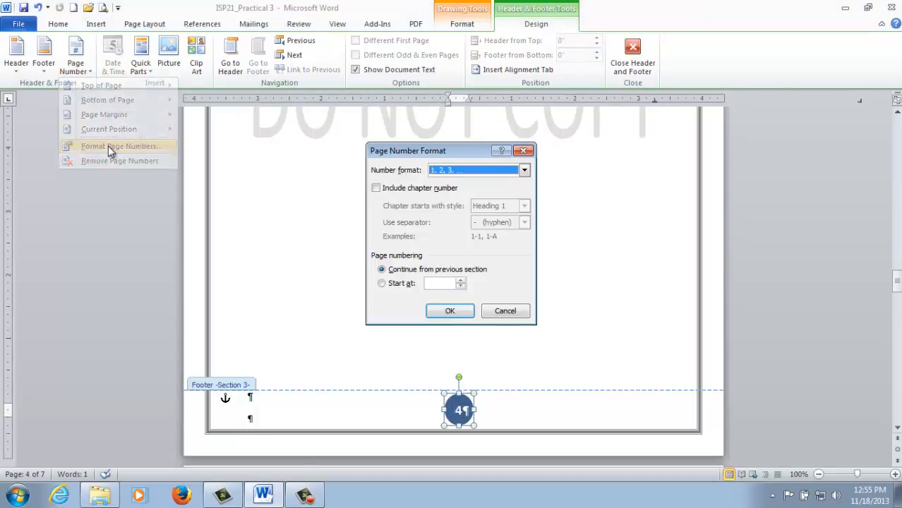
pyautogui.click(390, 286)
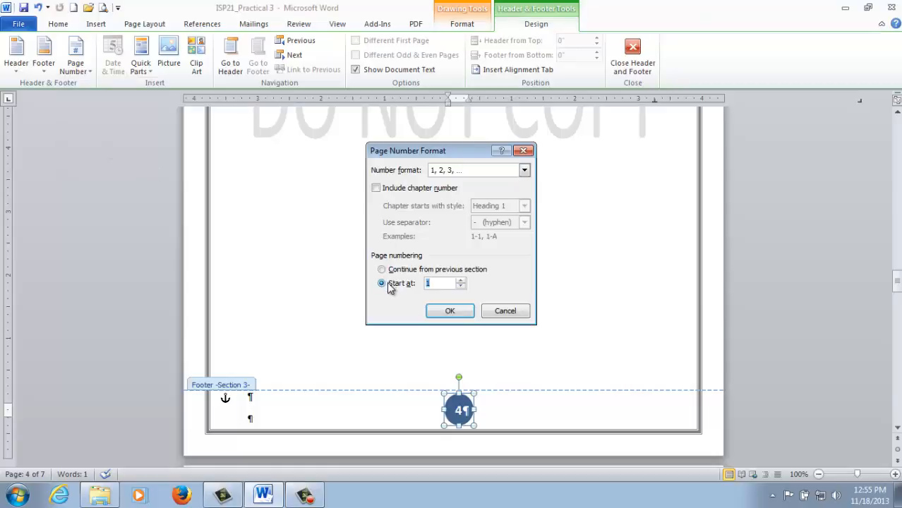
pyautogui.click(450, 311)
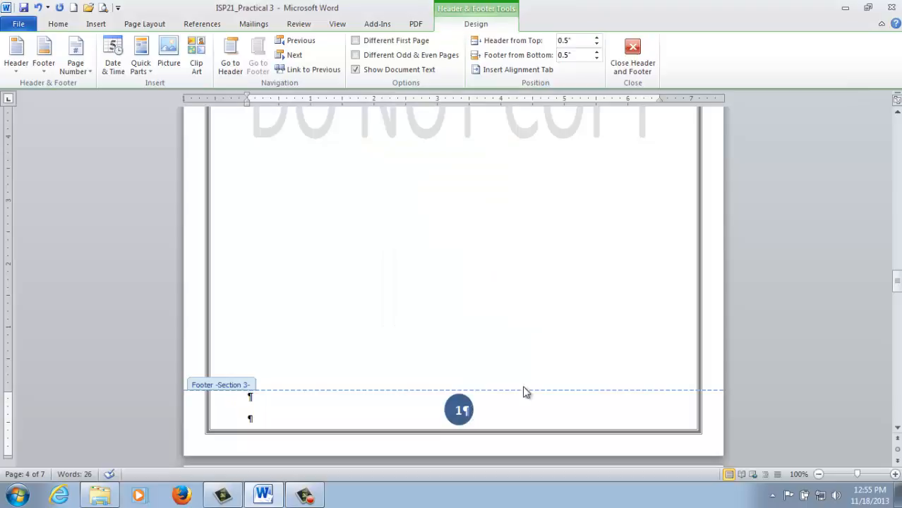
# Check the footer page numbers on every page of section 3 through to the document's last page.
pyautogui.scroll(-6, 546, 335)
pyautogui.scroll(-20, 549, 356)
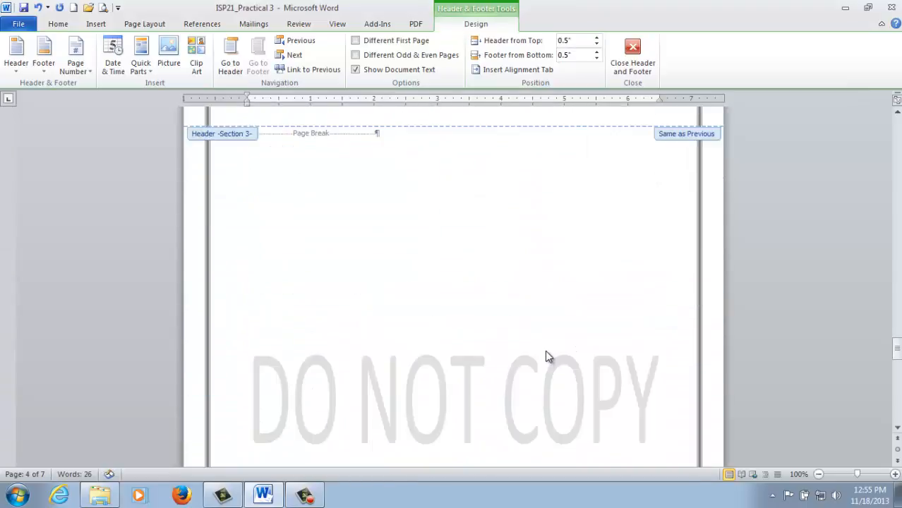
pyautogui.scroll(-6, 545, 353)
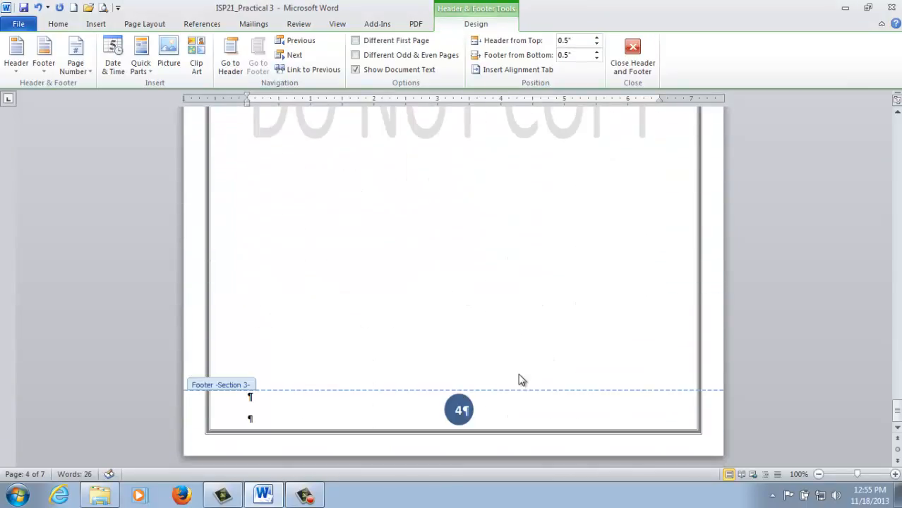
pyautogui.scroll(20, 516, 381)
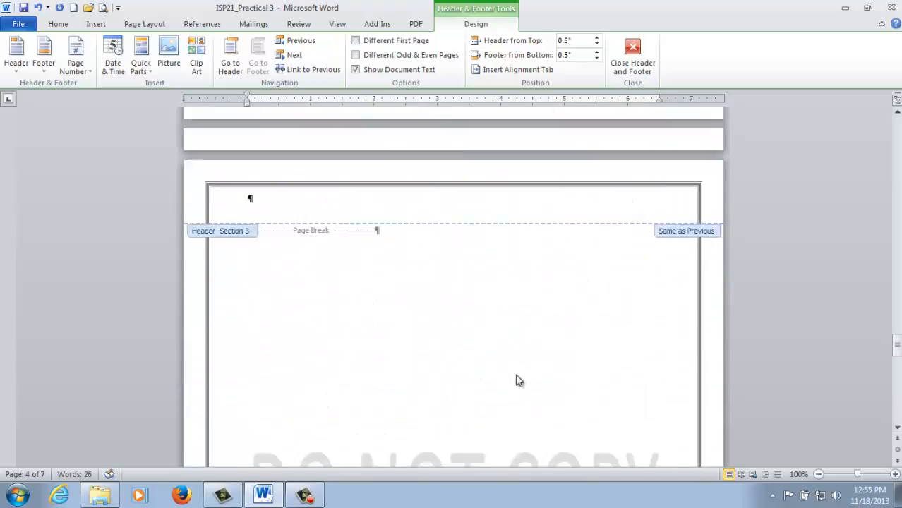
pyautogui.scroll(-5, 515, 381)
pyautogui.scroll(5, 515, 381)
pyautogui.scroll(-13, 516, 381)
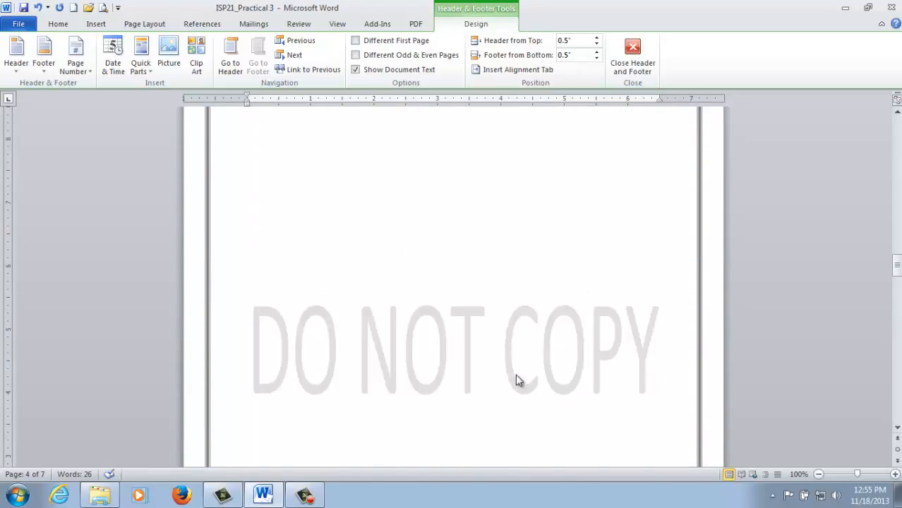
# Set the section 1 footer's page number format to uppercase Roman numerals (I, II, III, …).
pyautogui.scroll(3, 516, 381)
pyautogui.click(458, 275)
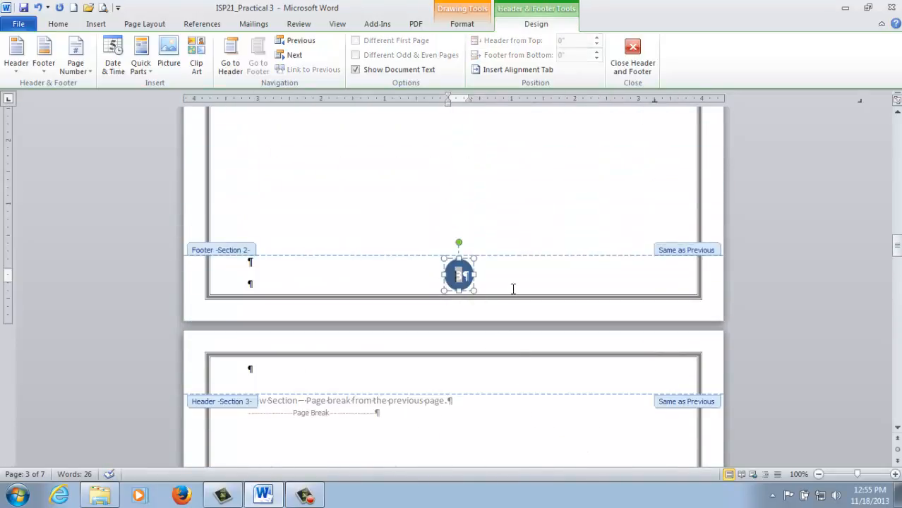
pyautogui.scroll(20, 511, 296)
pyautogui.scroll(3, 486, 366)
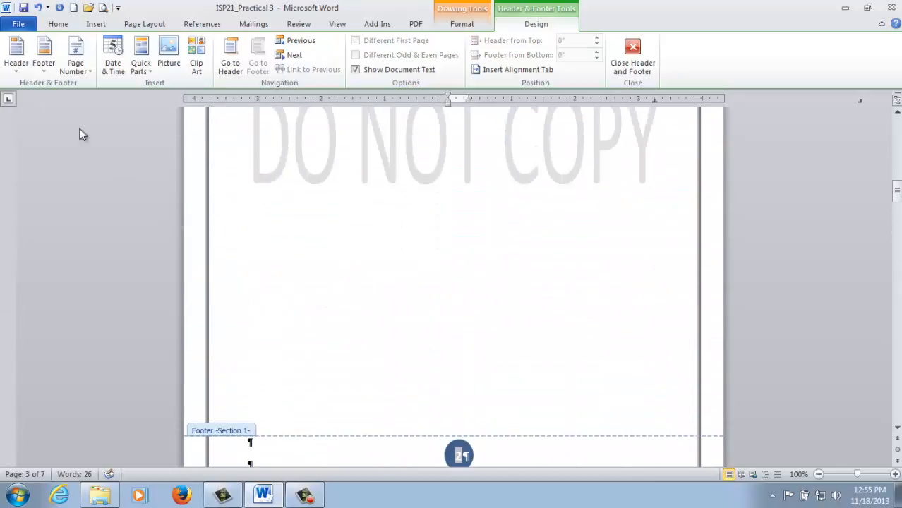
pyautogui.click(89, 71)
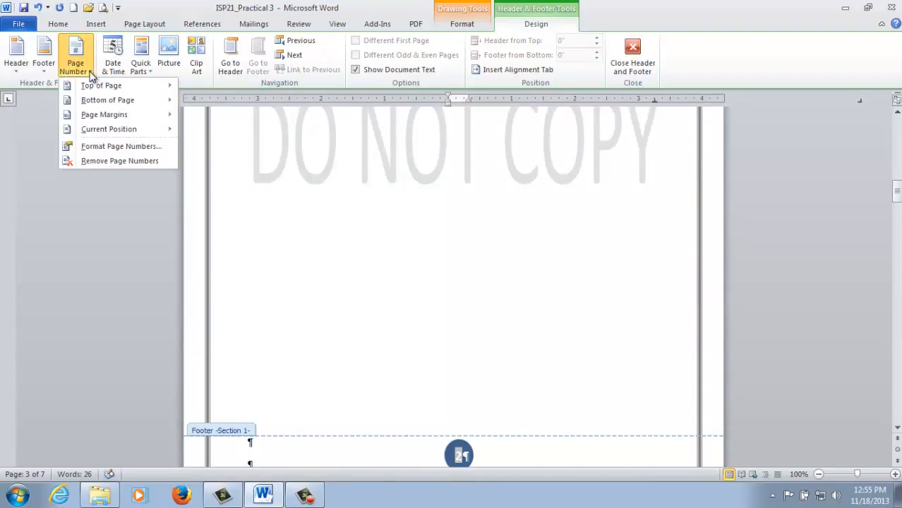
pyautogui.click(113, 146)
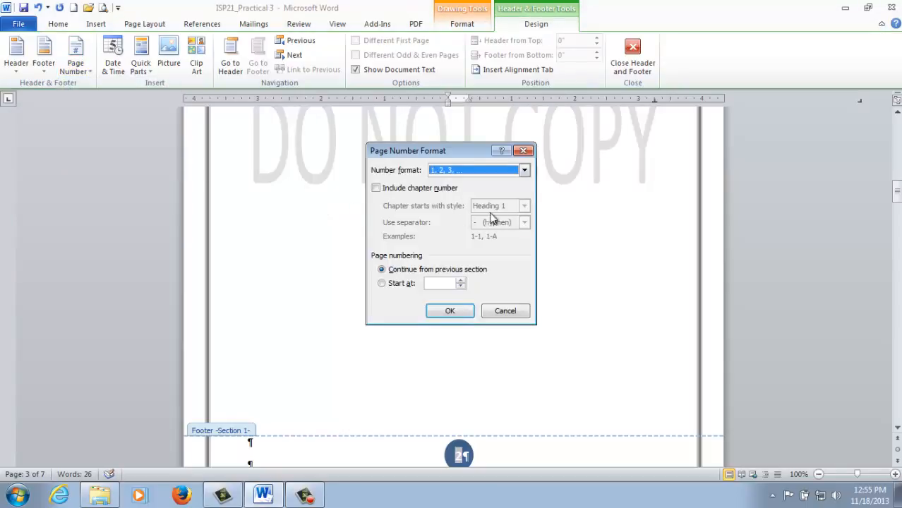
pyautogui.click(526, 172)
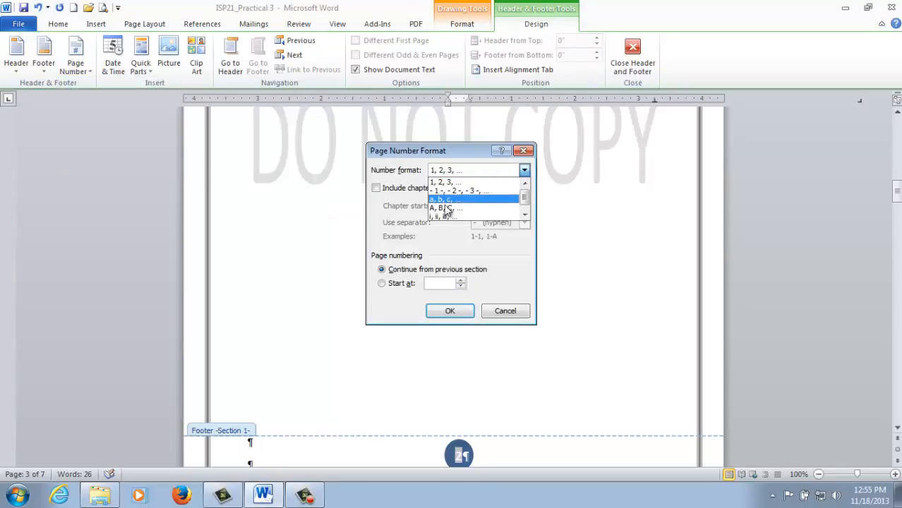
pyautogui.moveTo(522, 197); pyautogui.dragTo(522, 207)
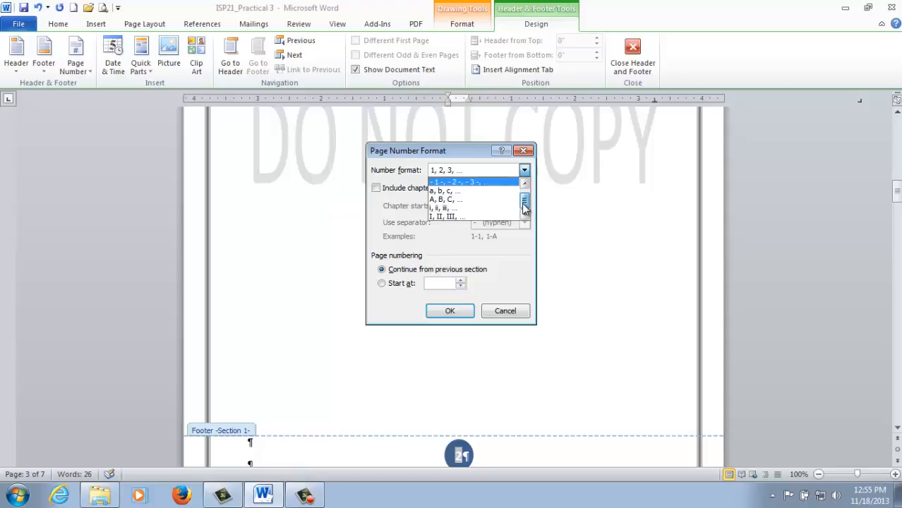
pyautogui.click(460, 216)
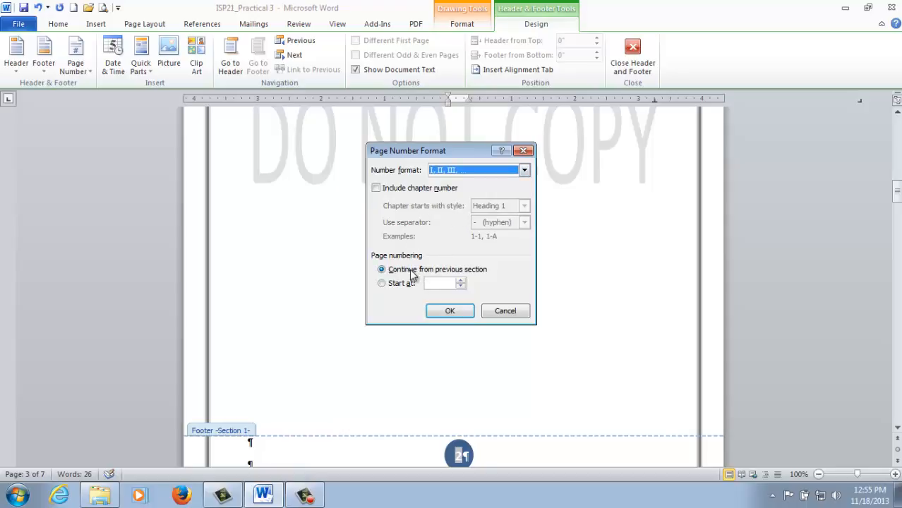
pyautogui.click(450, 311)
# Review the first page's footer number and hide the document's formatting marks.
pyautogui.scroll(20, 570, 321)
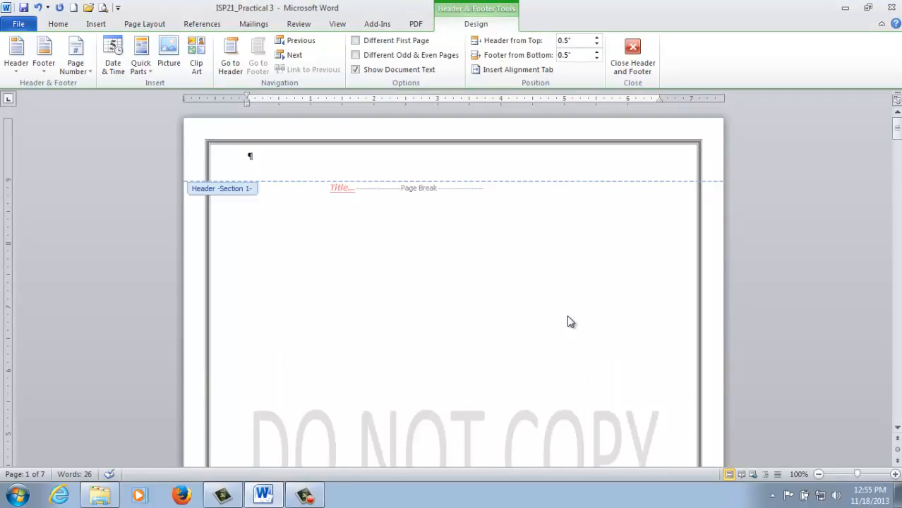
pyautogui.scroll(-15, 570, 322)
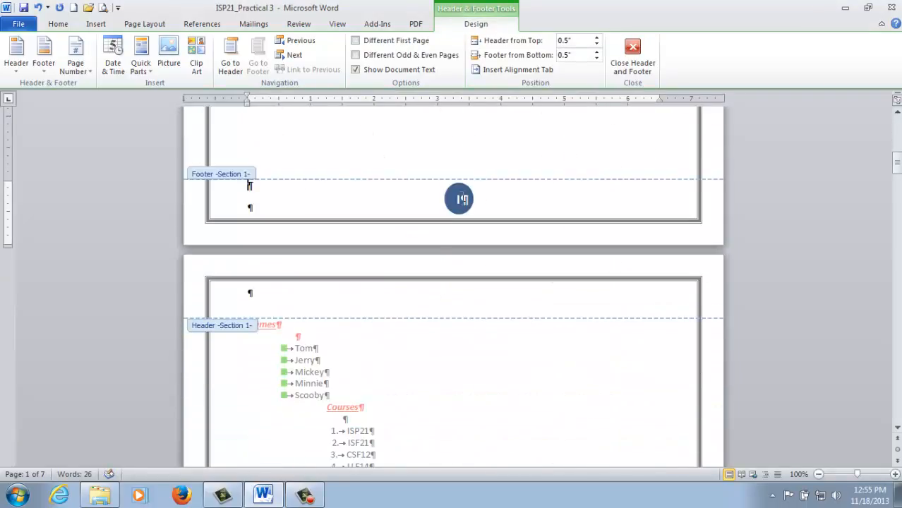
pyautogui.click(60, 24)
pyautogui.click(417, 46)
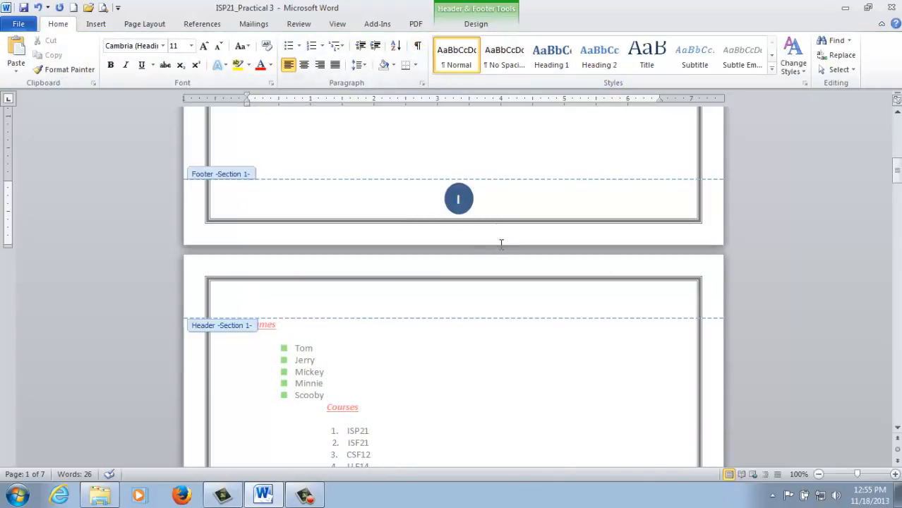
# Set the section 2 footer's page number format to uppercase Roman numerals (I, II, III, …).
pyautogui.scroll(4, 500, 247)
pyautogui.scroll(-20, 494, 254)
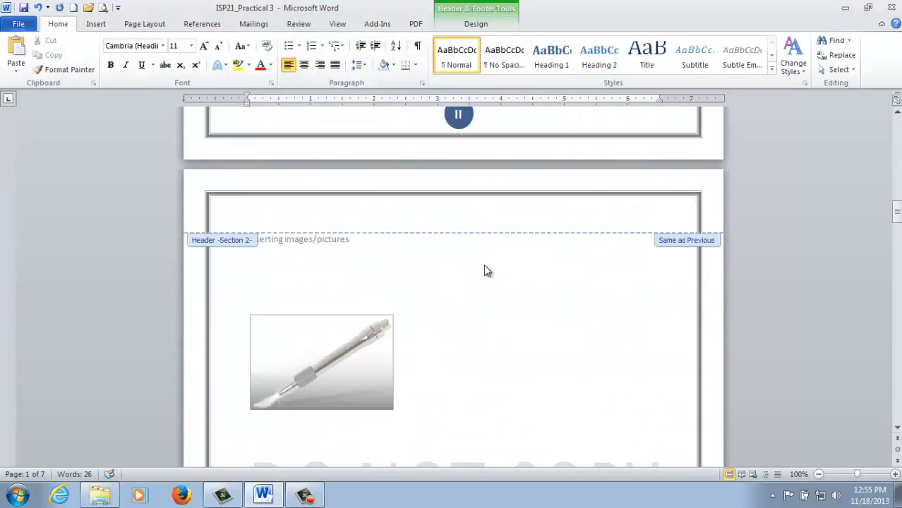
pyautogui.scroll(-15, 485, 266)
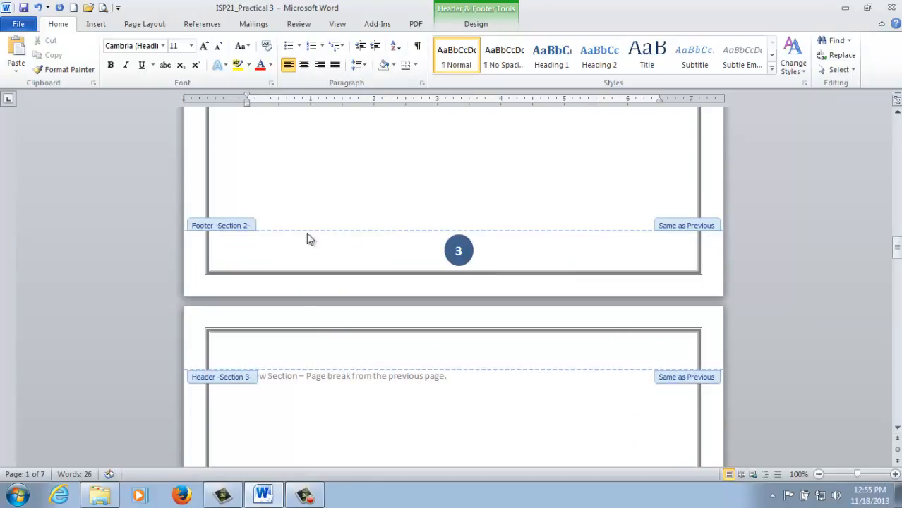
pyautogui.scroll(18, 364, 262)
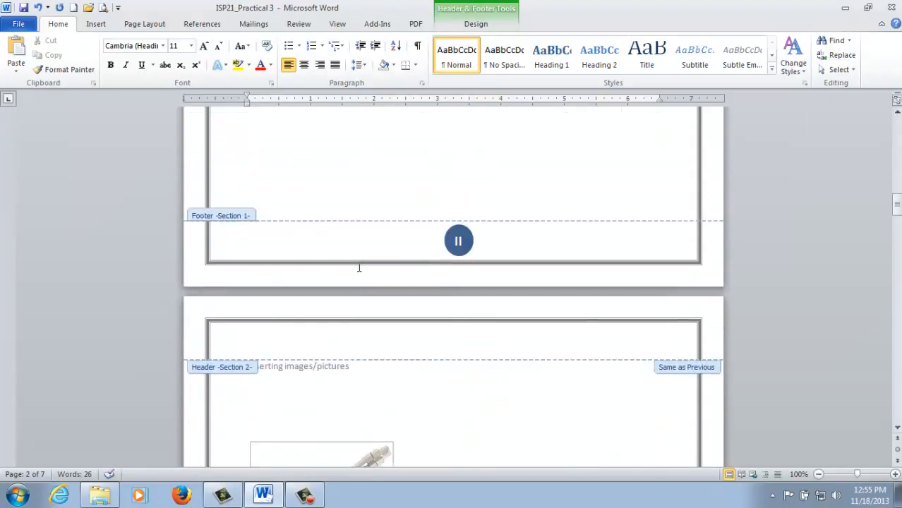
pyautogui.scroll(-15, 443, 296)
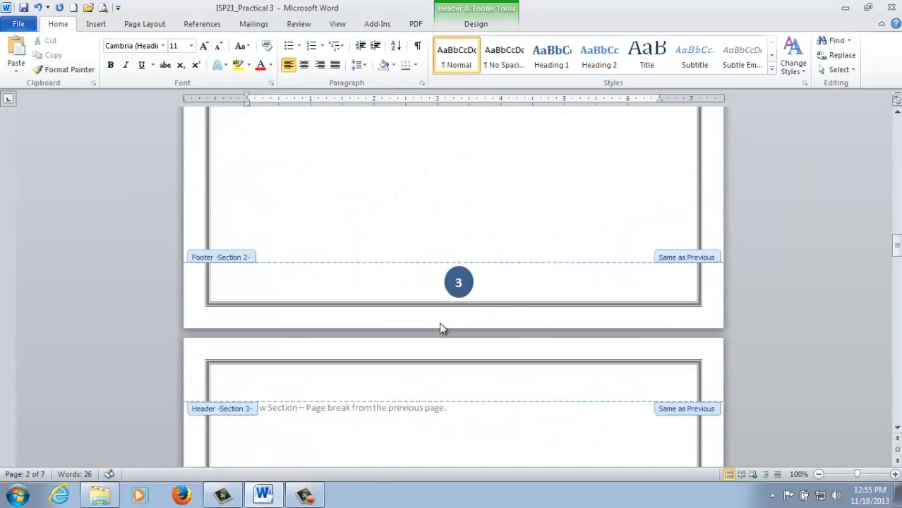
pyautogui.click(459, 291)
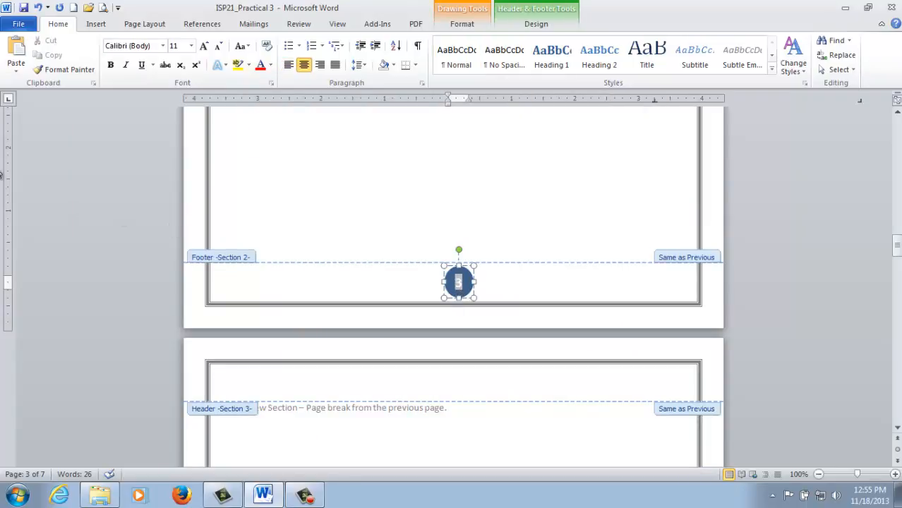
pyautogui.click(417, 295)
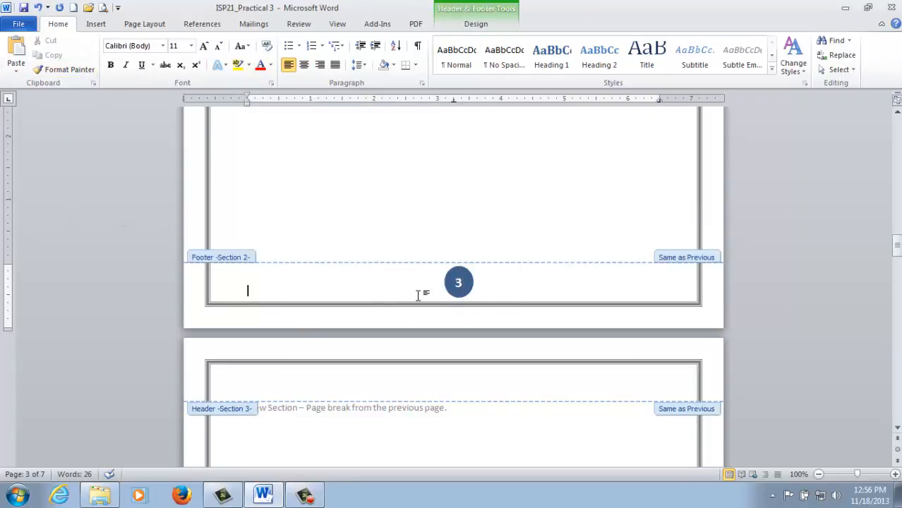
pyautogui.click(477, 25)
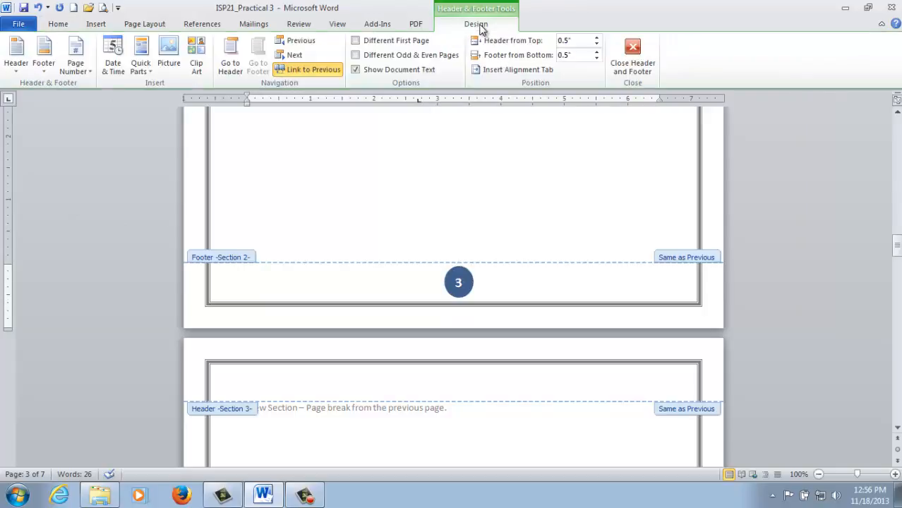
pyautogui.click(75, 67)
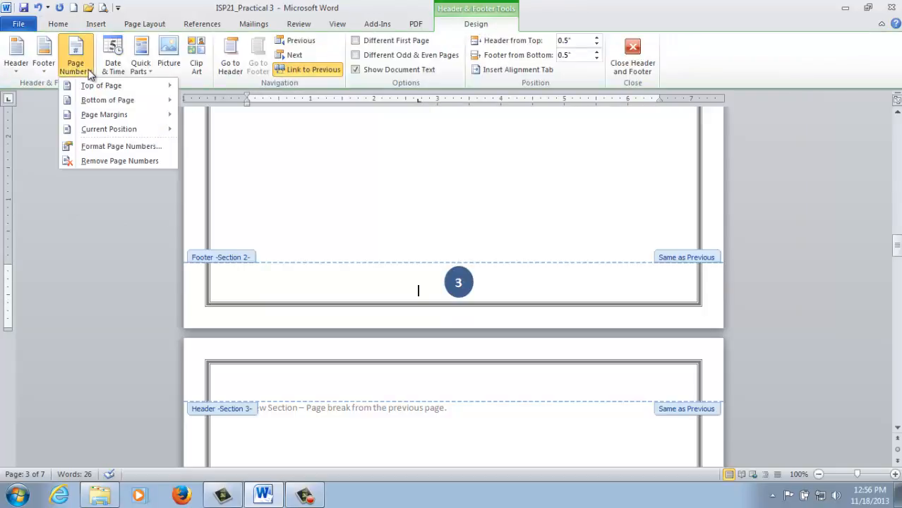
pyautogui.click(107, 148)
pyautogui.click(523, 171)
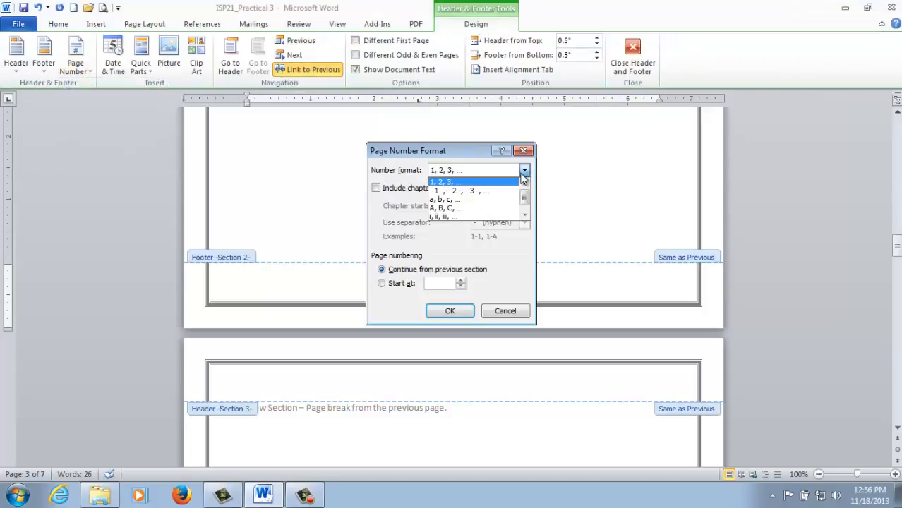
pyautogui.scroll(-1, 526, 208)
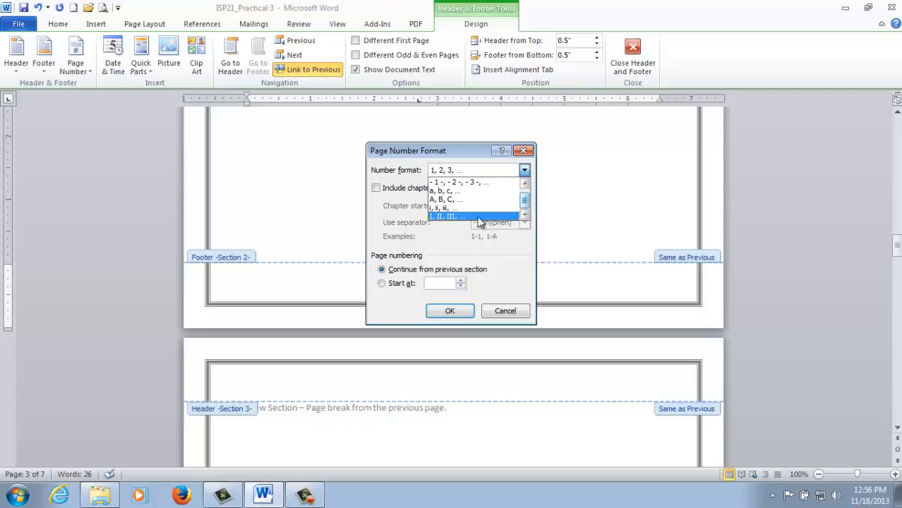
pyautogui.click(465, 216)
pyautogui.click(448, 312)
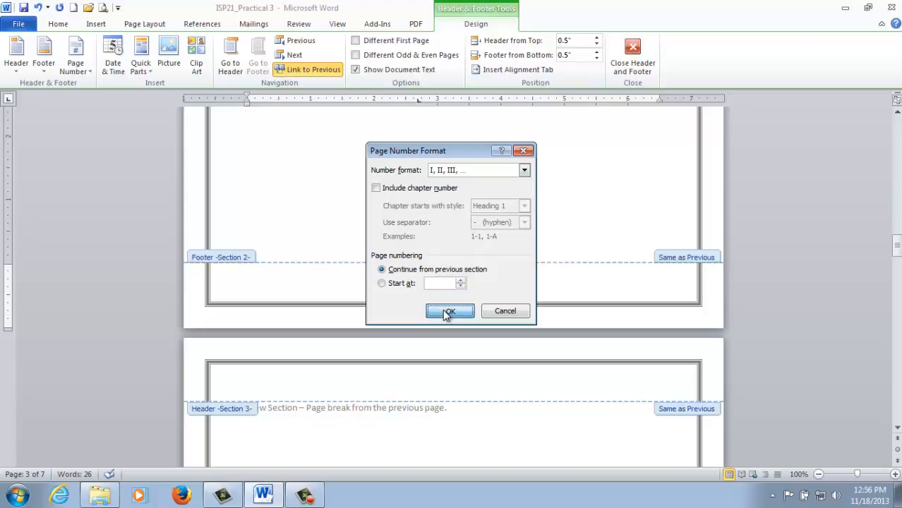
# Check the footer page numbers throughout the document's three sections, and exit header and footer editing.
pyautogui.scroll(20, 503, 369)
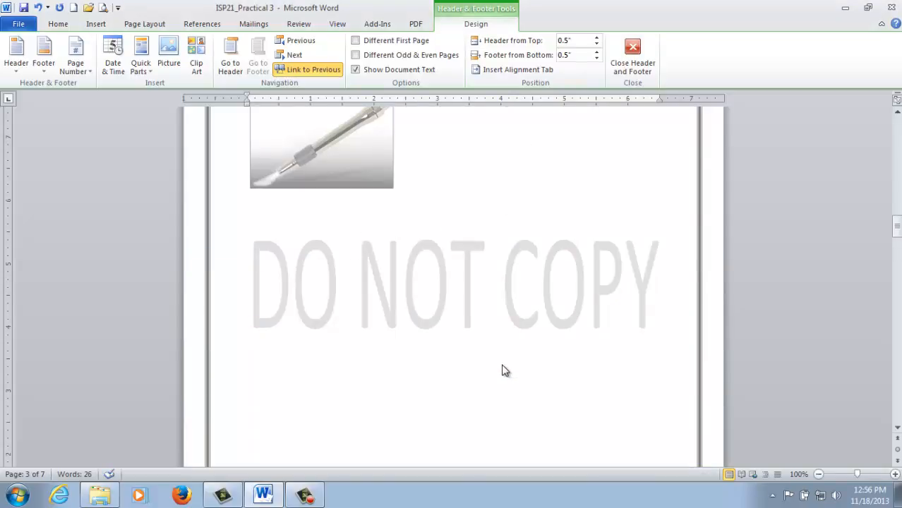
pyautogui.scroll(-20, 502, 369)
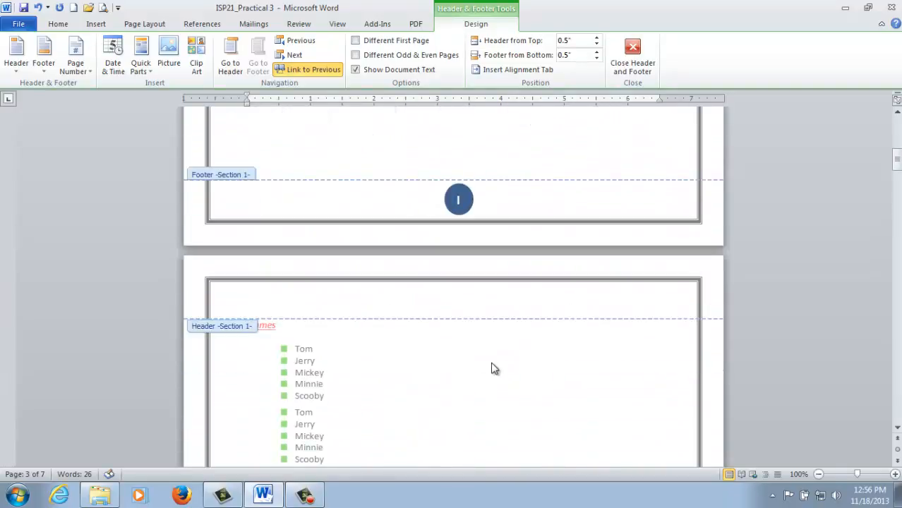
pyautogui.scroll(-20, 514, 370)
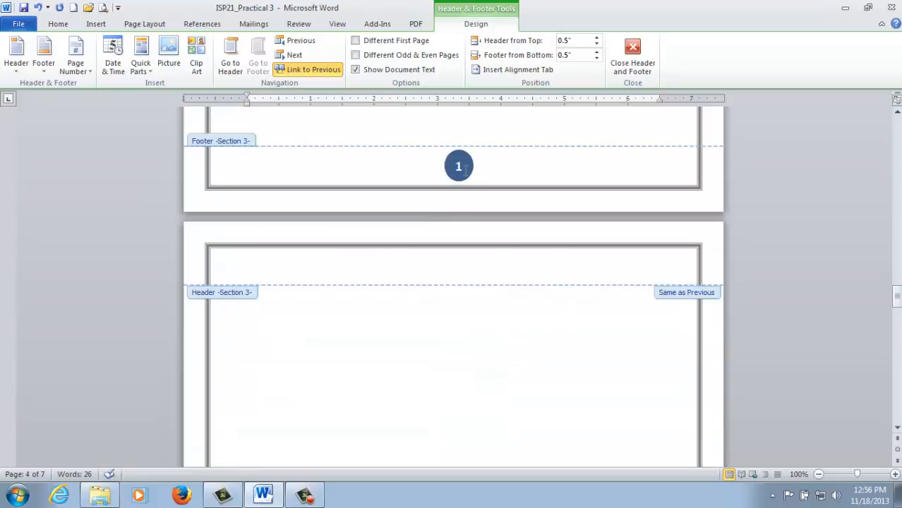
pyautogui.scroll(-20, 465, 170)
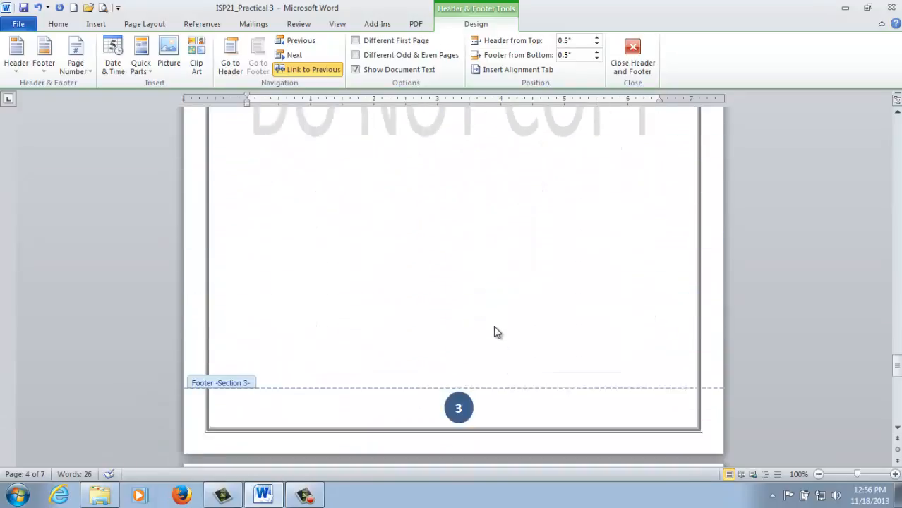
pyautogui.scroll(-15, 494, 329)
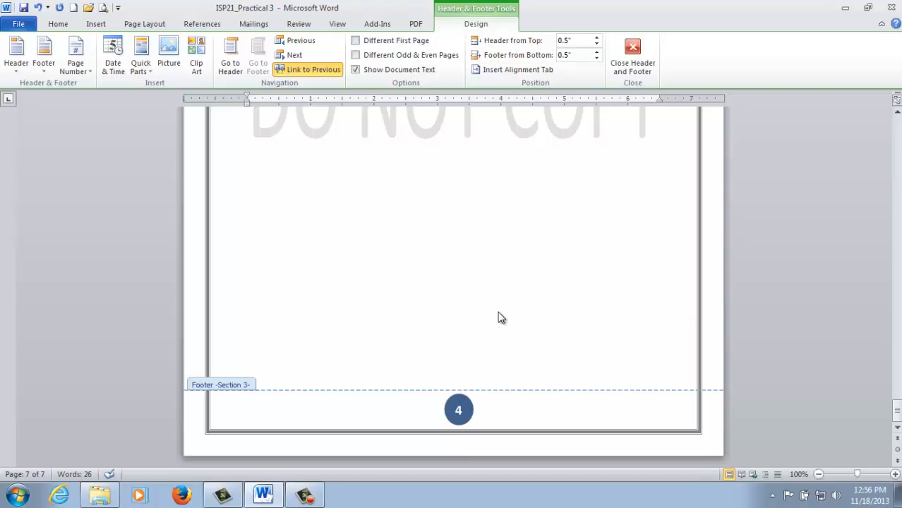
pyautogui.scroll(10, 500, 326)
pyautogui.scroll(9, 500, 329)
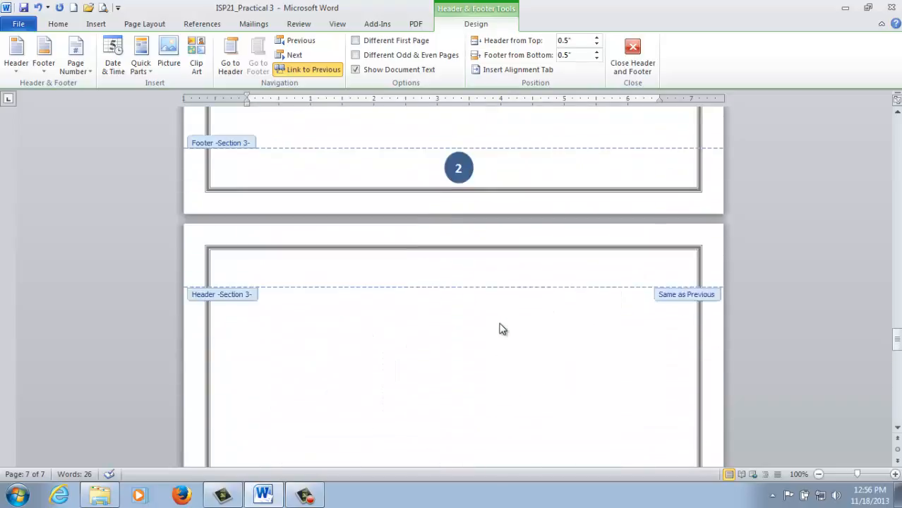
pyautogui.click(652, 63)
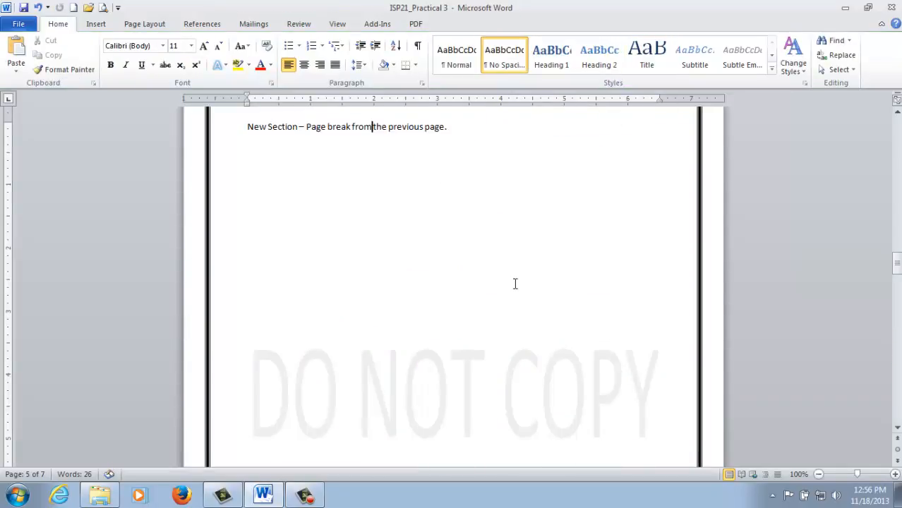
pyautogui.scroll(-20, 514, 300)
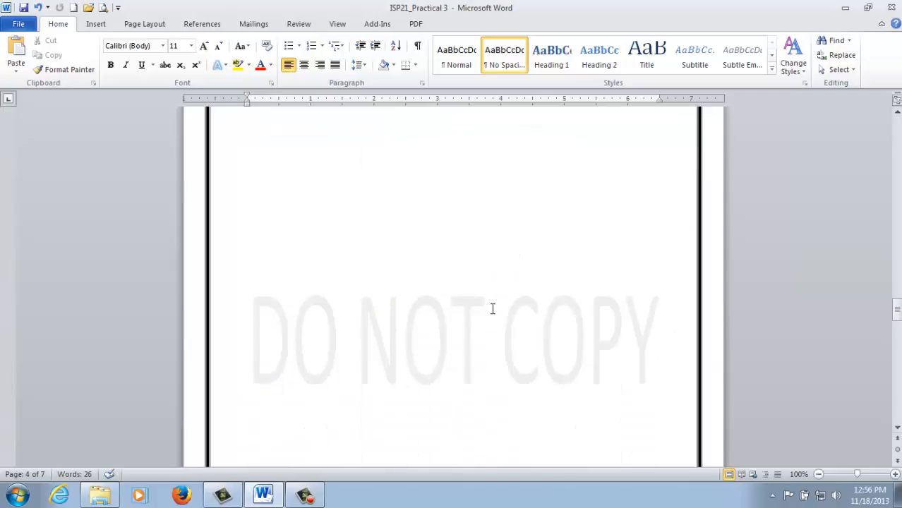
pyautogui.scroll(-15, 489, 324)
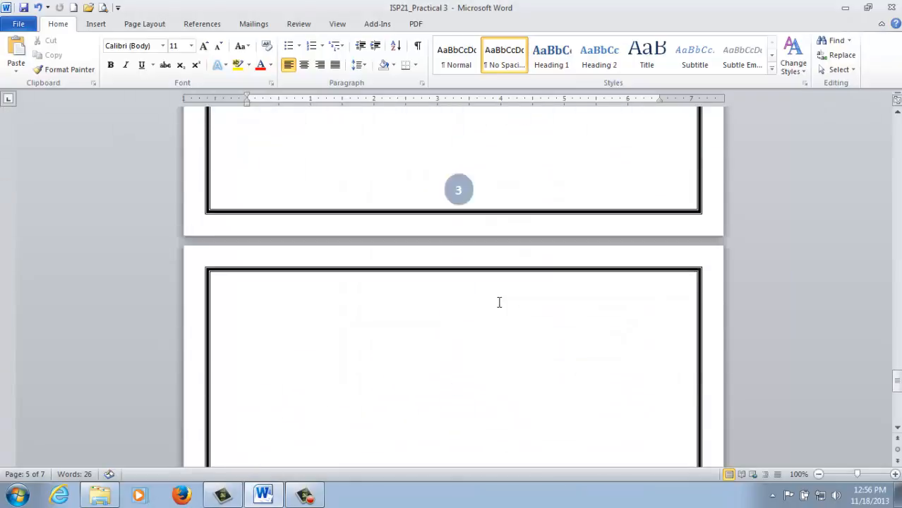
pyautogui.scroll(-14, 511, 360)
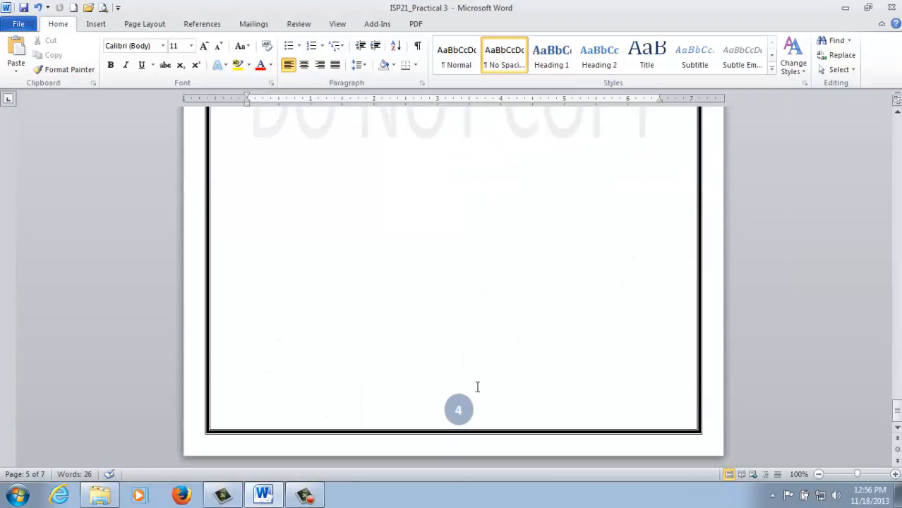
# Reopen the footer for editing and add the right-aligned text "ISP21 – Different Page Numbering" to the section 3 footer.
pyautogui.doubleClick(470, 409)
pyautogui.scroll(11, 515, 388)
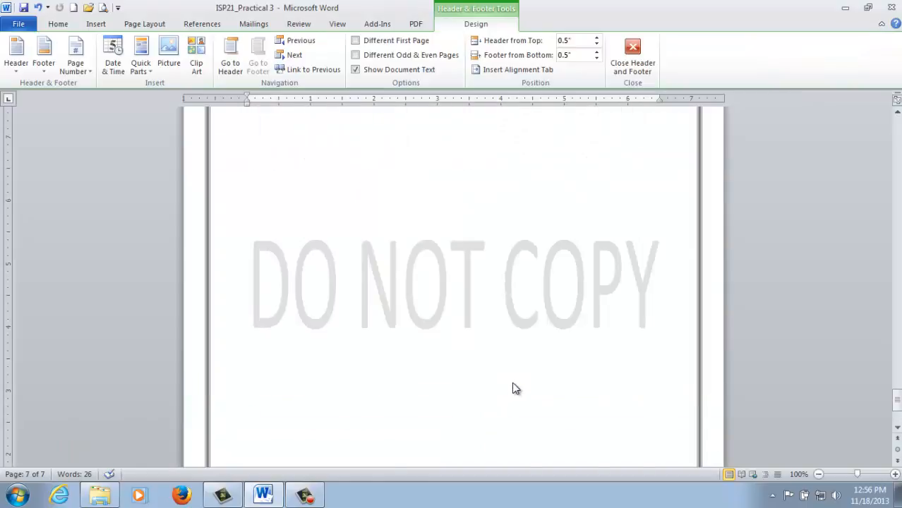
pyautogui.scroll(10, 574, 348)
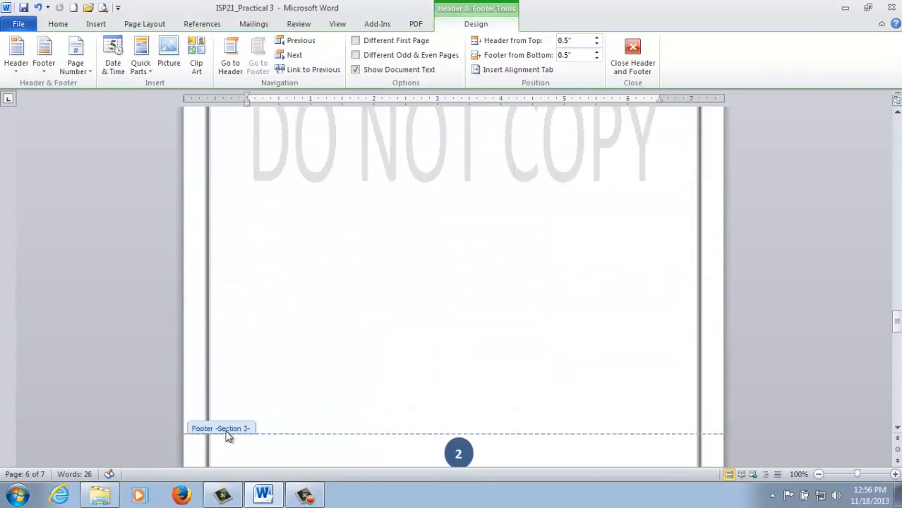
pyautogui.scroll(-4, 348, 455)
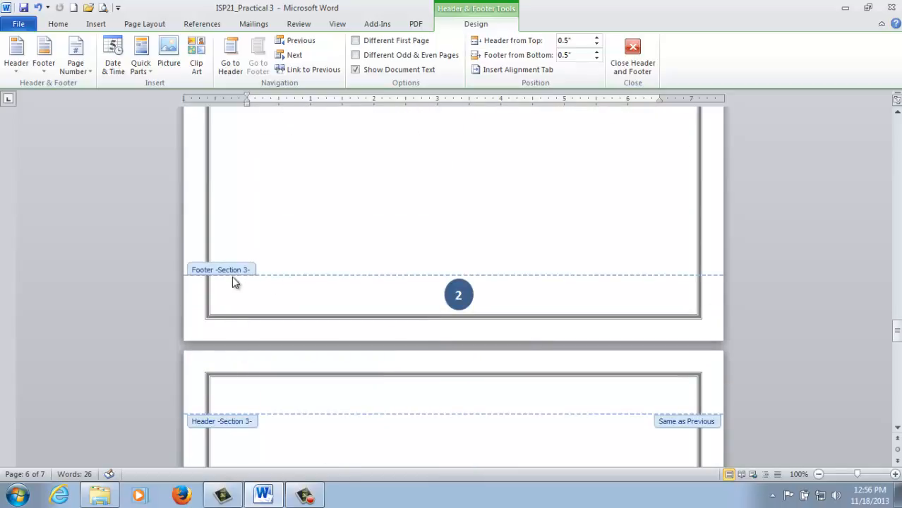
pyautogui.click(679, 288)
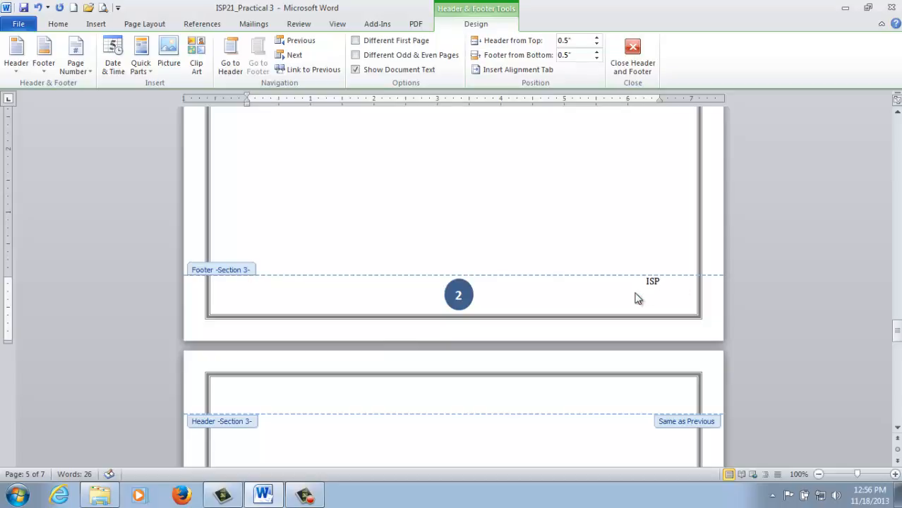
pyautogui.write('-')
pyautogui.write(' Differnt')
pyautogui.press('BackSpace')
pyautogui.press('BackSpace')
pyautogui.write('ent Page')
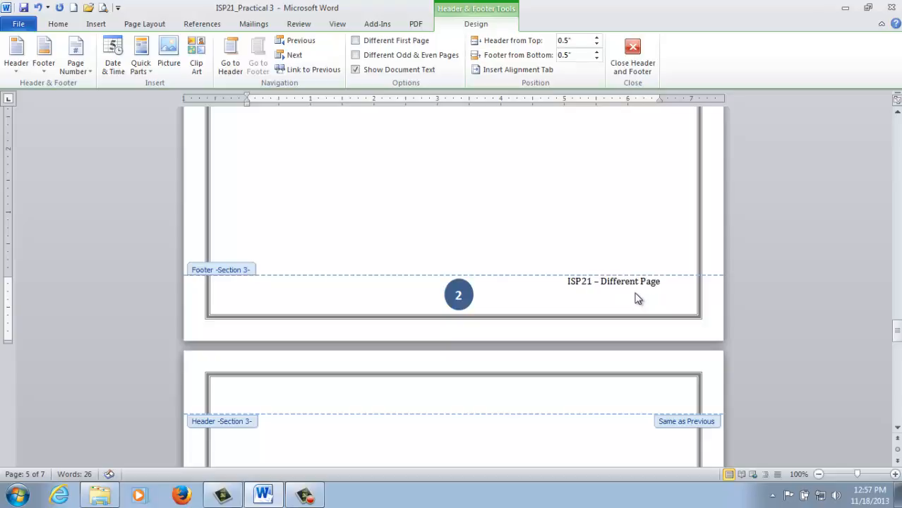
pyautogui.write(' Numbering')
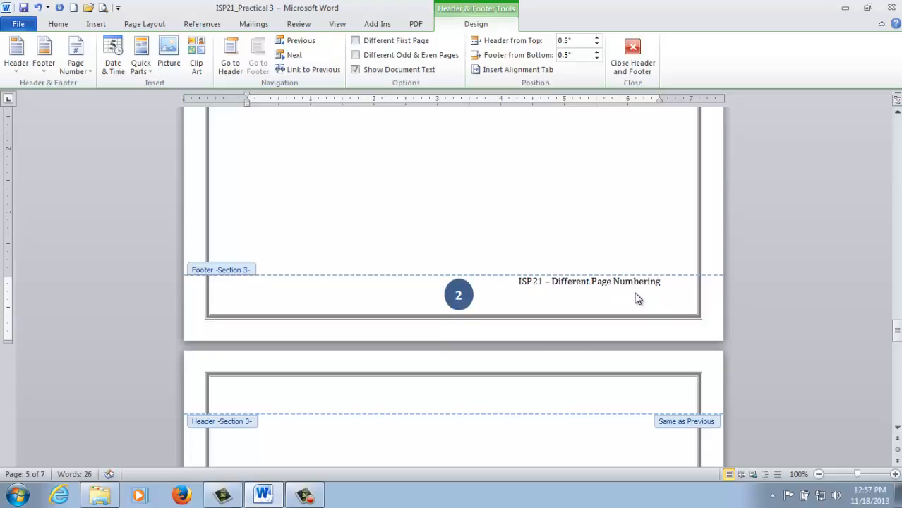
# Add the left-aligned text "ISP21 Practical 3" to the section 2 footer on page 3.
pyautogui.click(632, 55)
pyautogui.scroll(18, 578, 234)
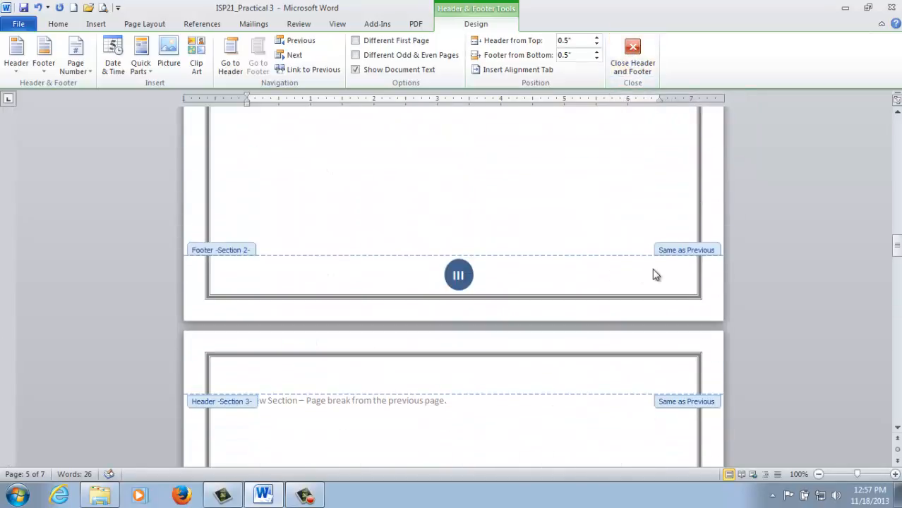
pyautogui.click(621, 265)
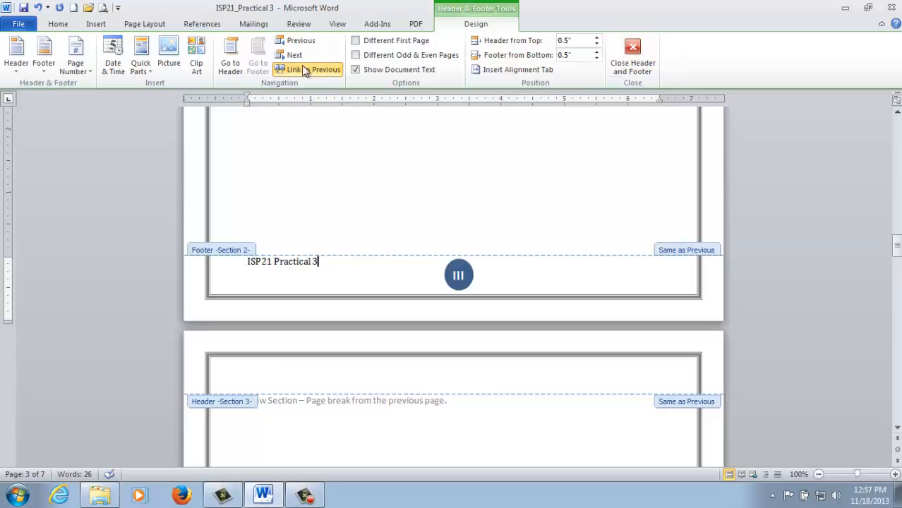
pyautogui.scroll(20, 393, 285)
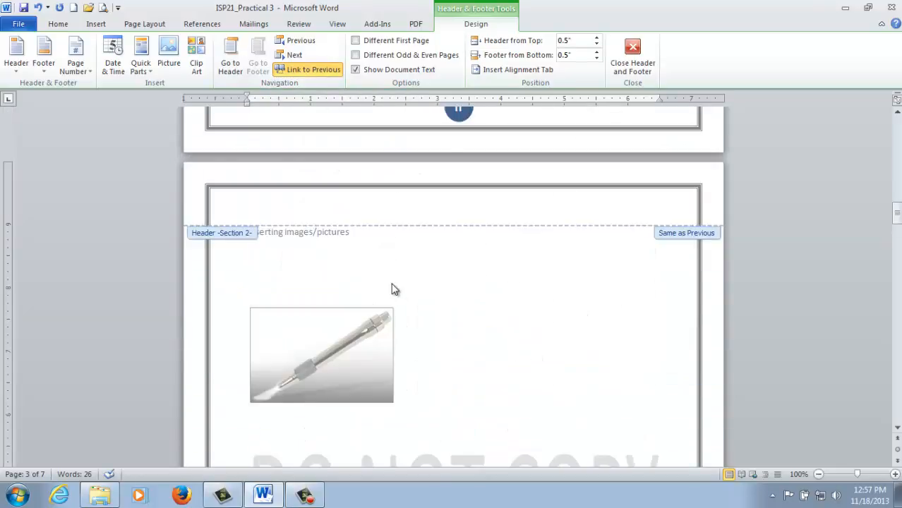